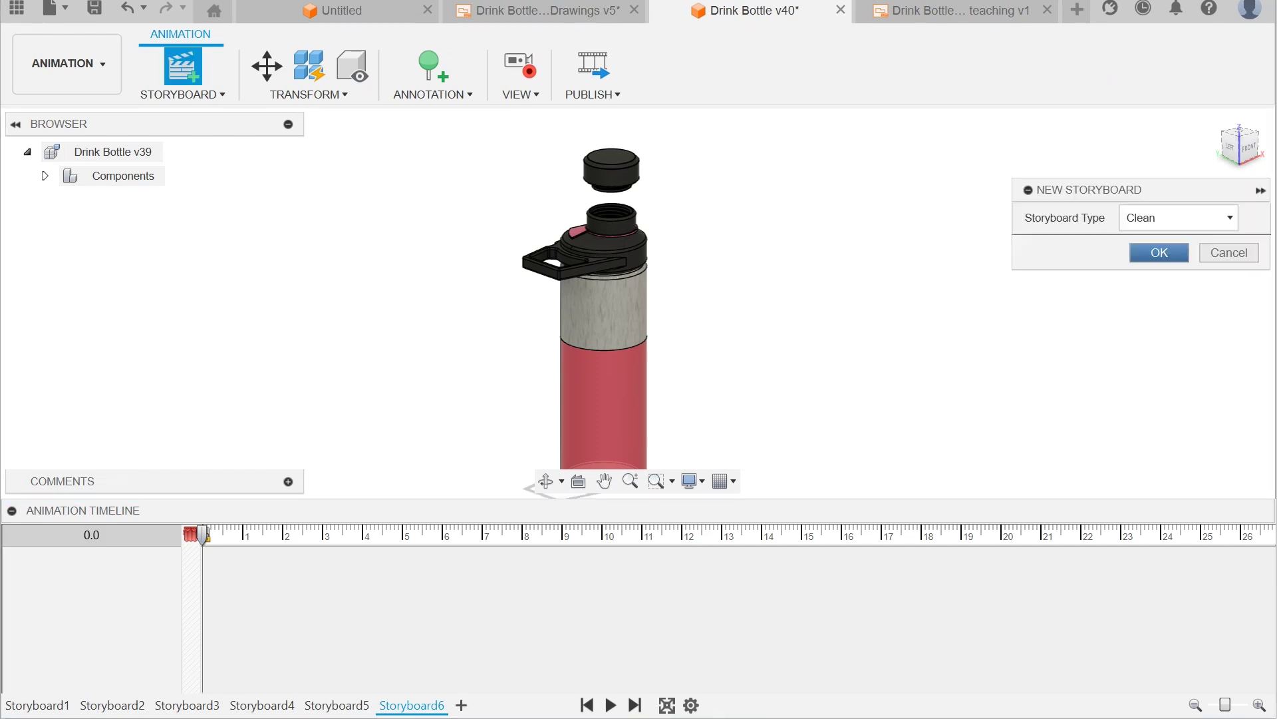
# Step: Create a new Clean storyboard and raise the drink cap 150 mm along Z above the bottle
pyautogui.press('Return')
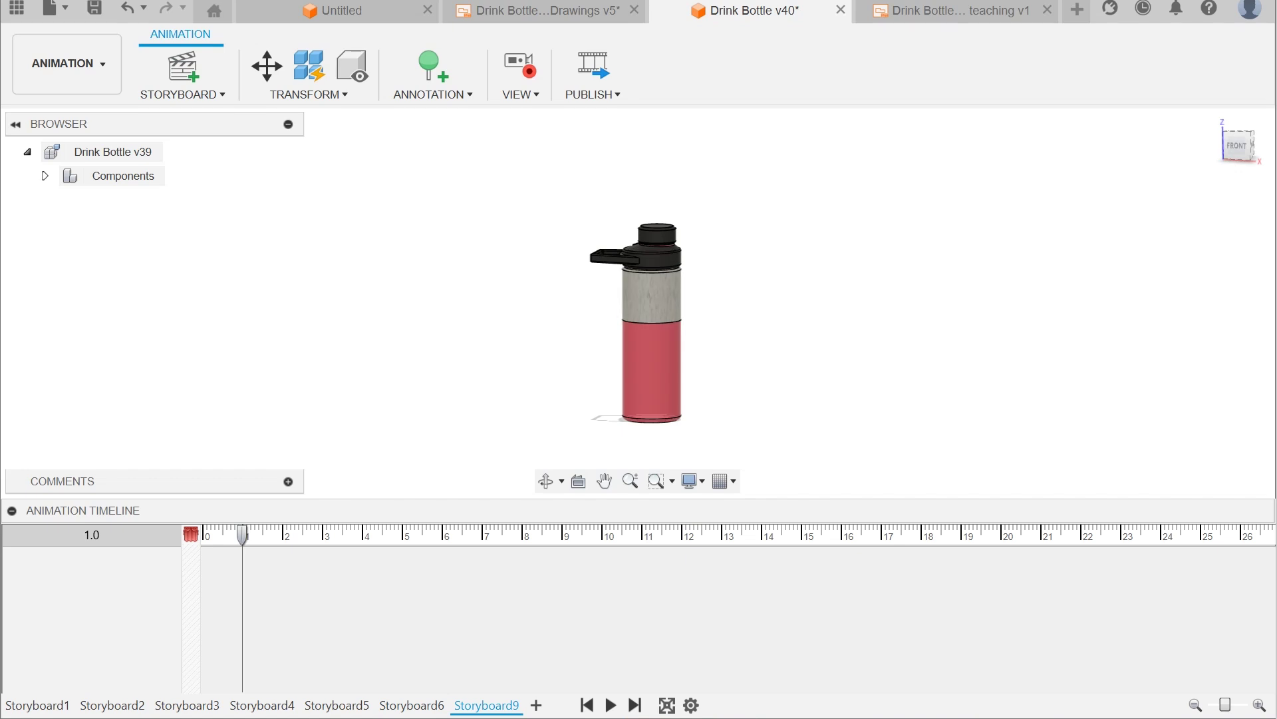
pyautogui.click(267, 66)
pyautogui.scroll(2, 652, 248)
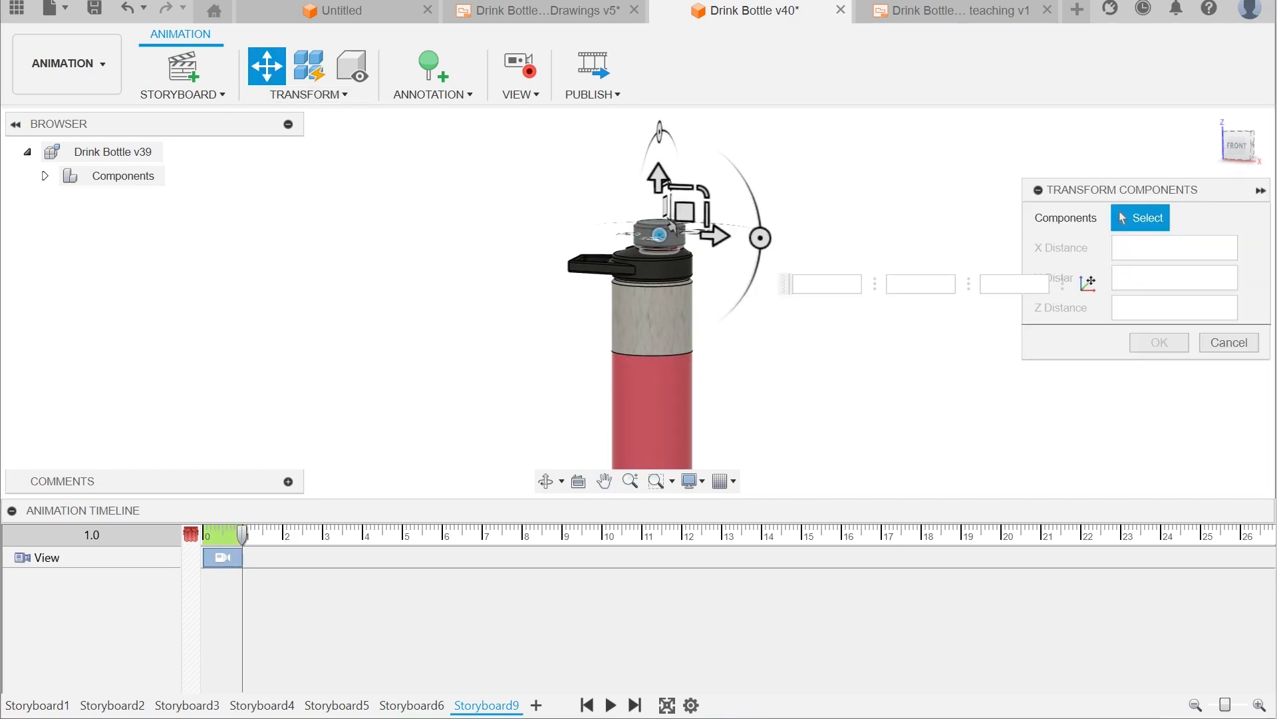
pyautogui.click(659, 234)
pyautogui.scroll(-3, 665, 232)
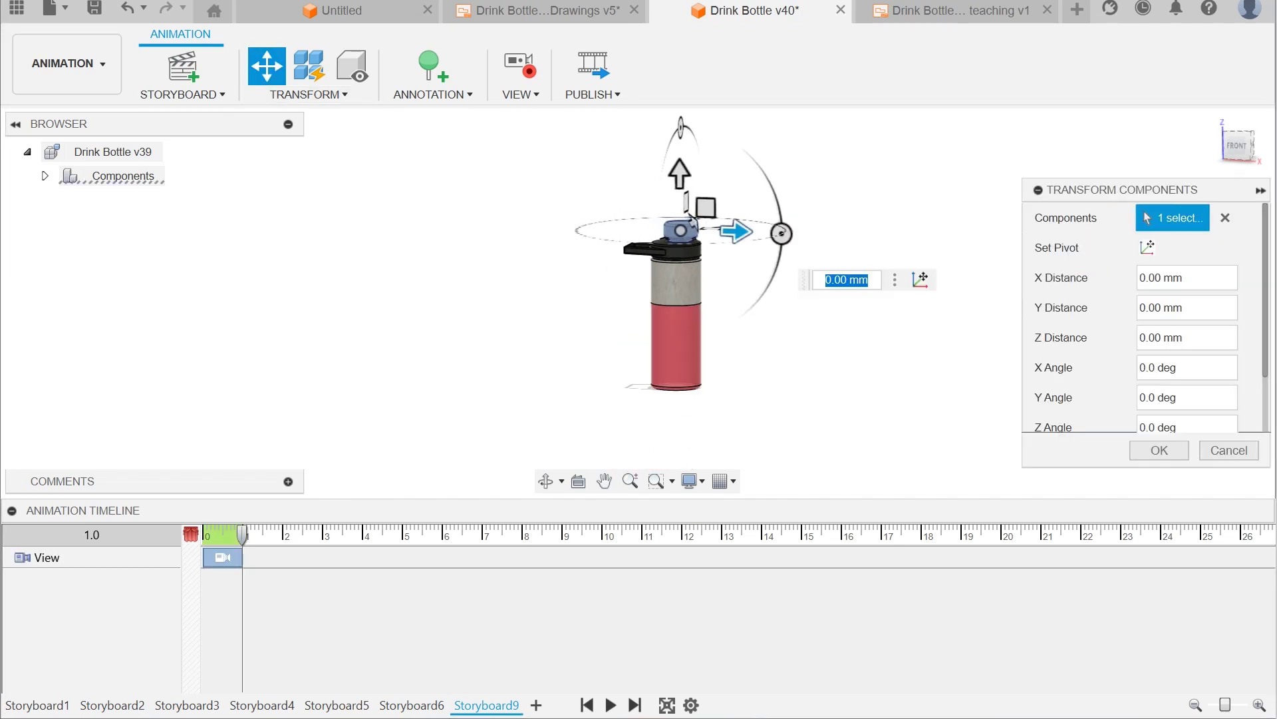
pyautogui.moveTo(679, 200); pyautogui.dragTo(656, 303, button='middle')
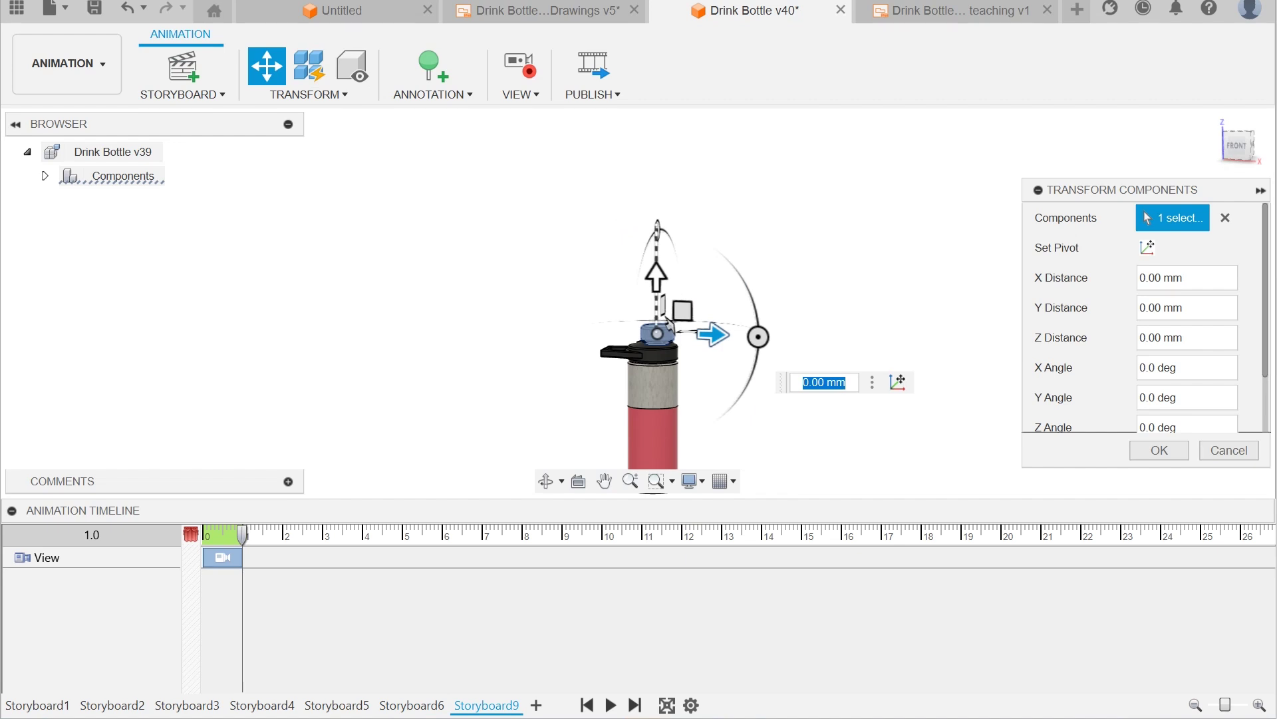
pyautogui.moveTo(656, 278); pyautogui.dragTo(657, 172)
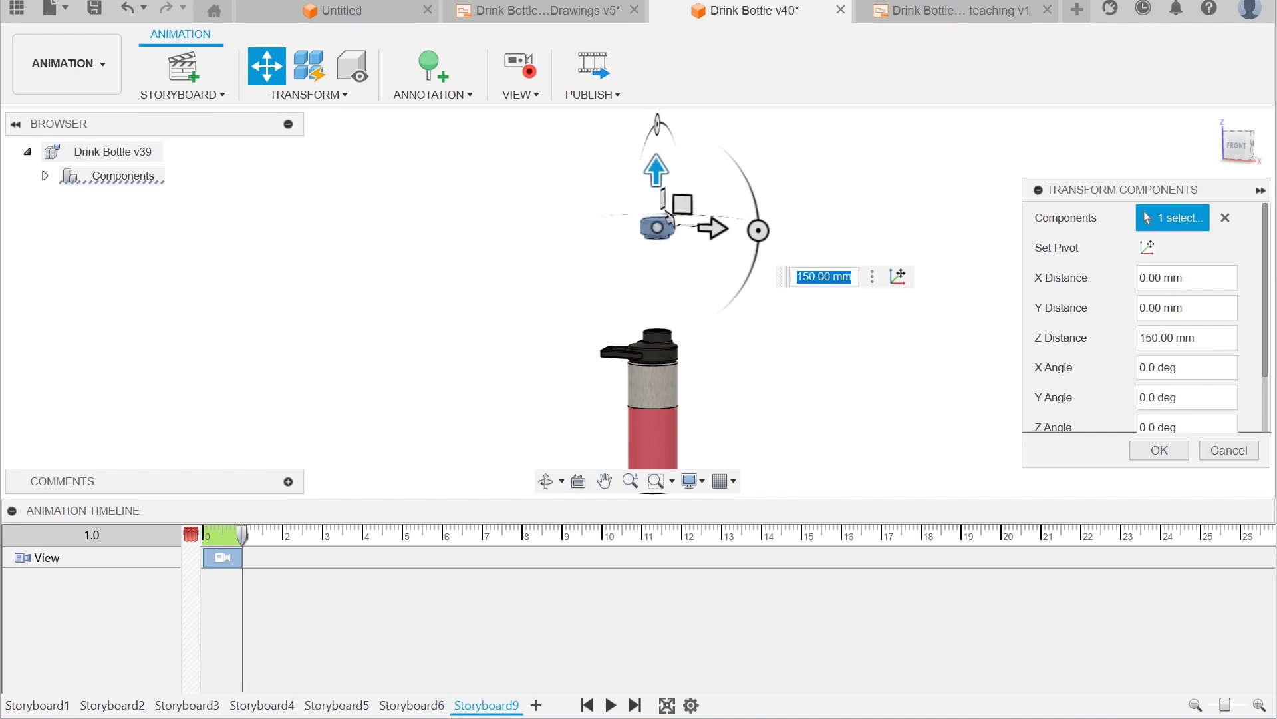
pyautogui.press('Return')
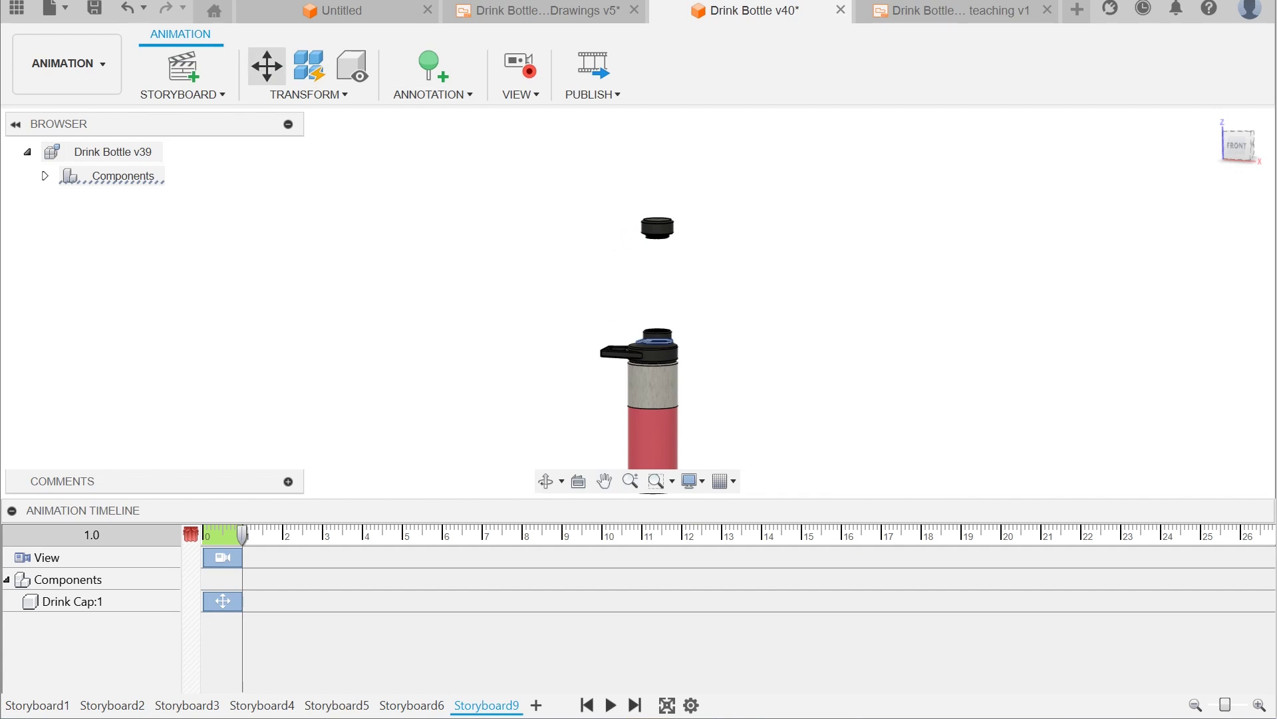
# Step: Raise the cap flap 120 mm along Z so it floats just beneath the drink cap
pyautogui.click(266, 65)
pyautogui.moveTo(649, 284); pyautogui.dragTo(650, 213)
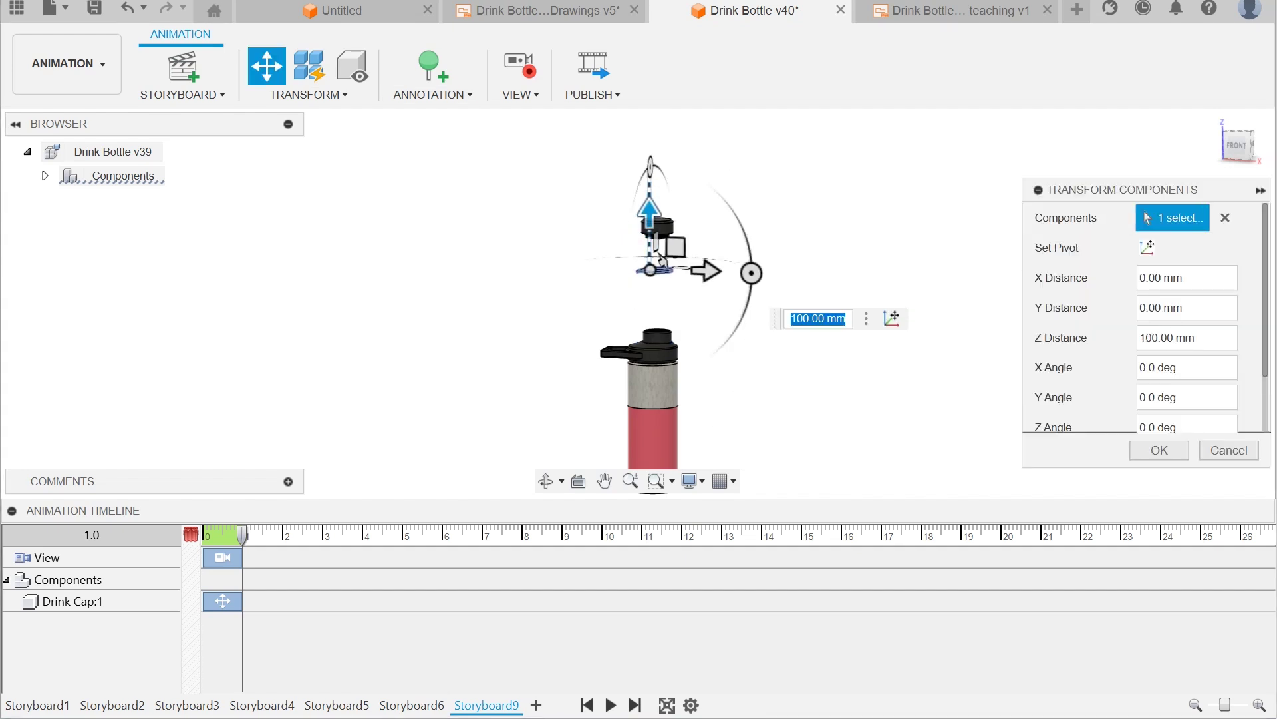
pyautogui.scroll(4, 652, 223)
pyautogui.moveTo(658, 292); pyautogui.dragTo(664, 286)
pyautogui.scroll(-3, 665, 285)
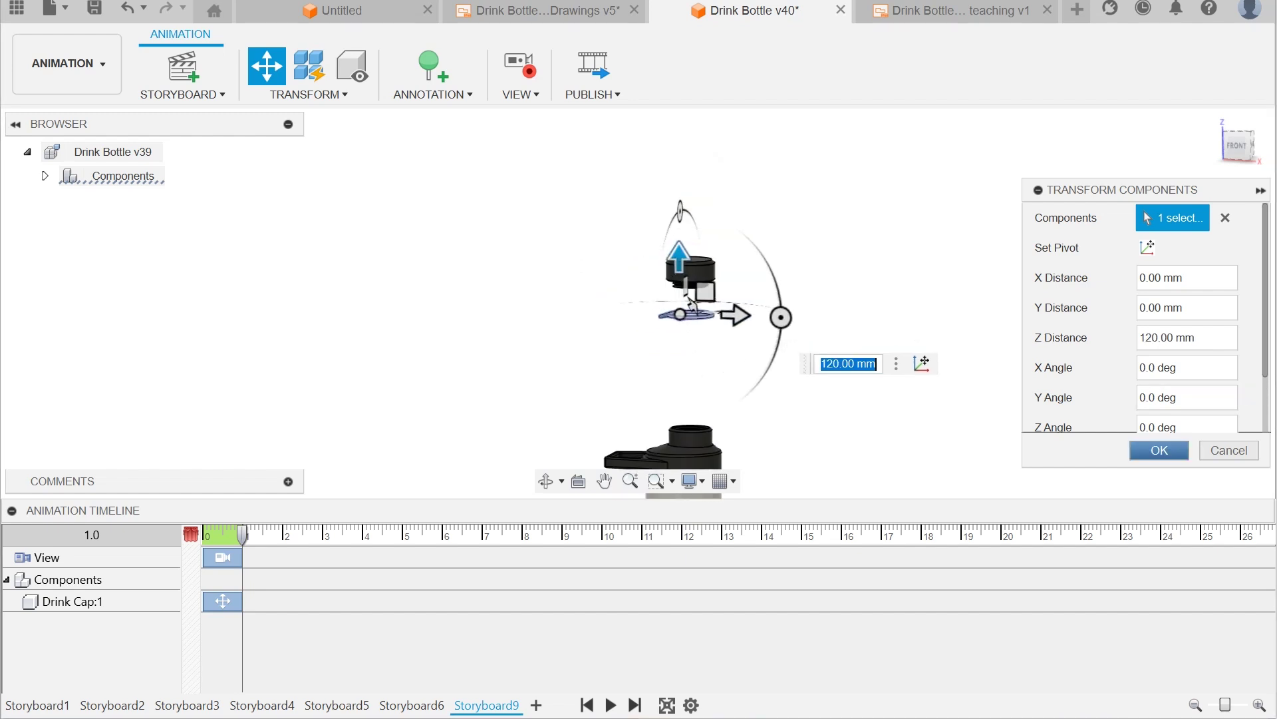
pyautogui.click(1160, 450)
# Step: Raise the drink bottle lid 75 mm along Z, between the bottle body and the cap flap
pyautogui.click(267, 67)
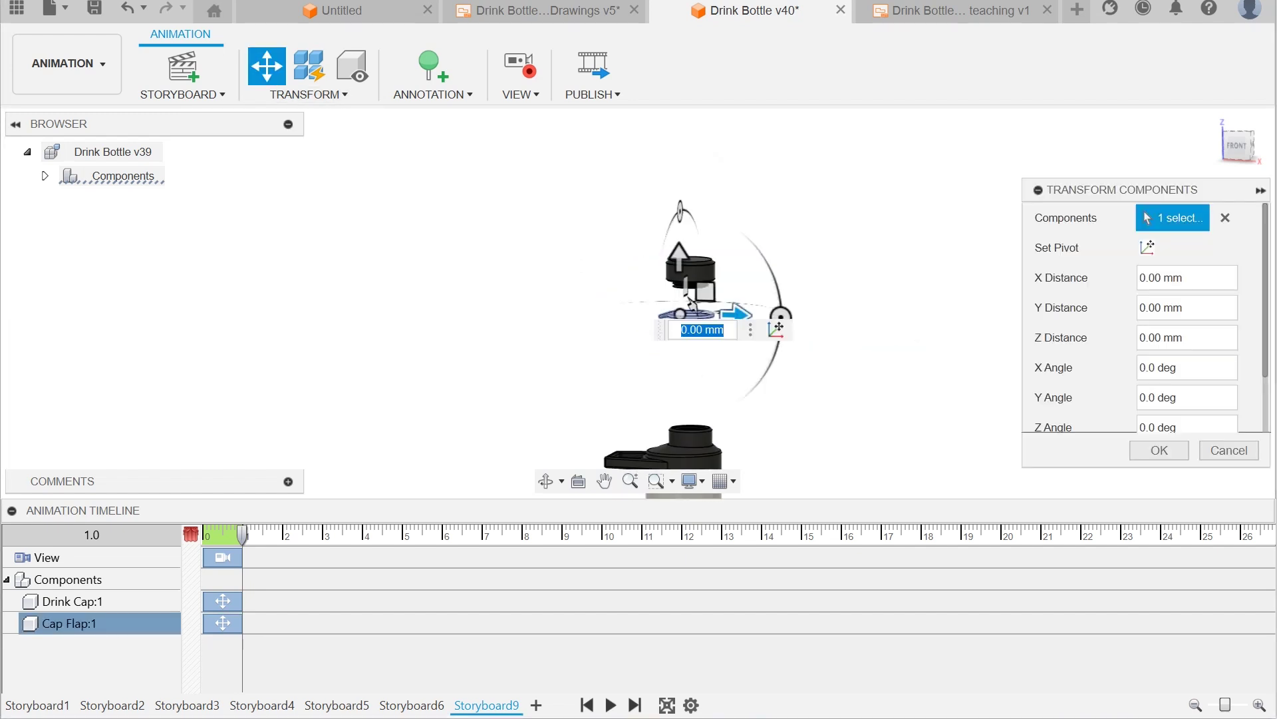
pyautogui.click(1227, 449)
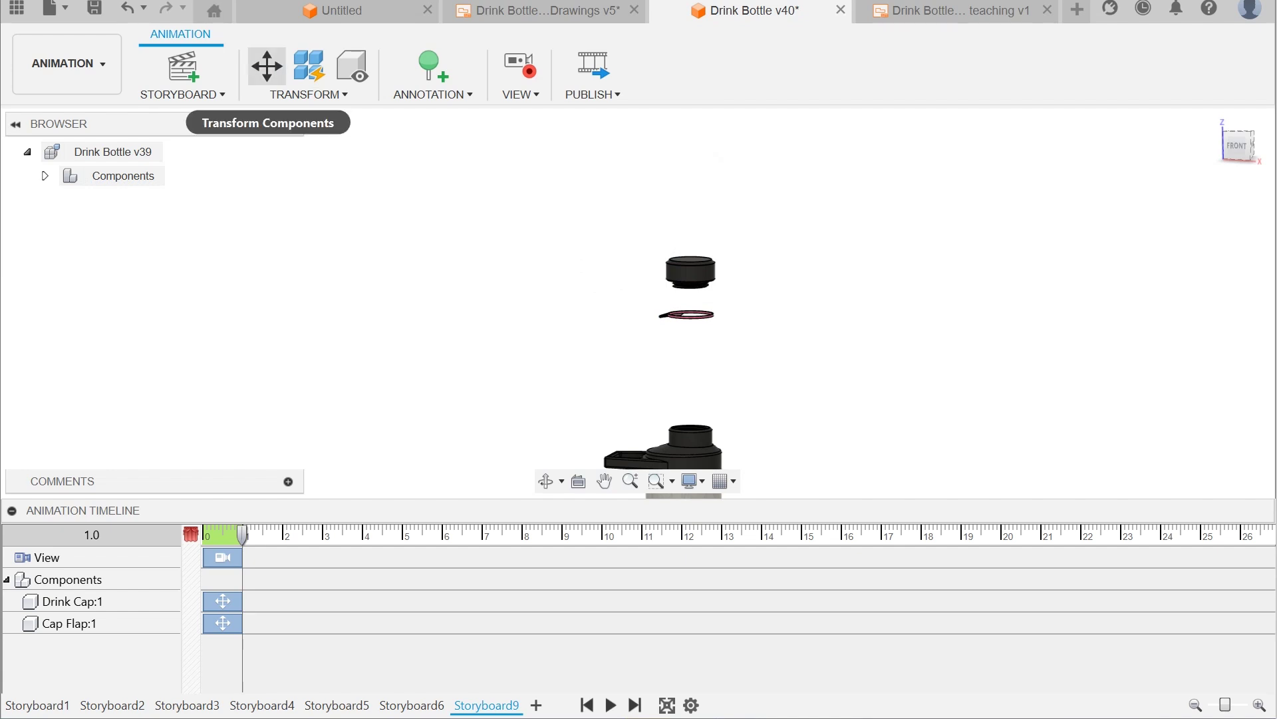
pyautogui.click(266, 67)
pyautogui.click(690, 445)
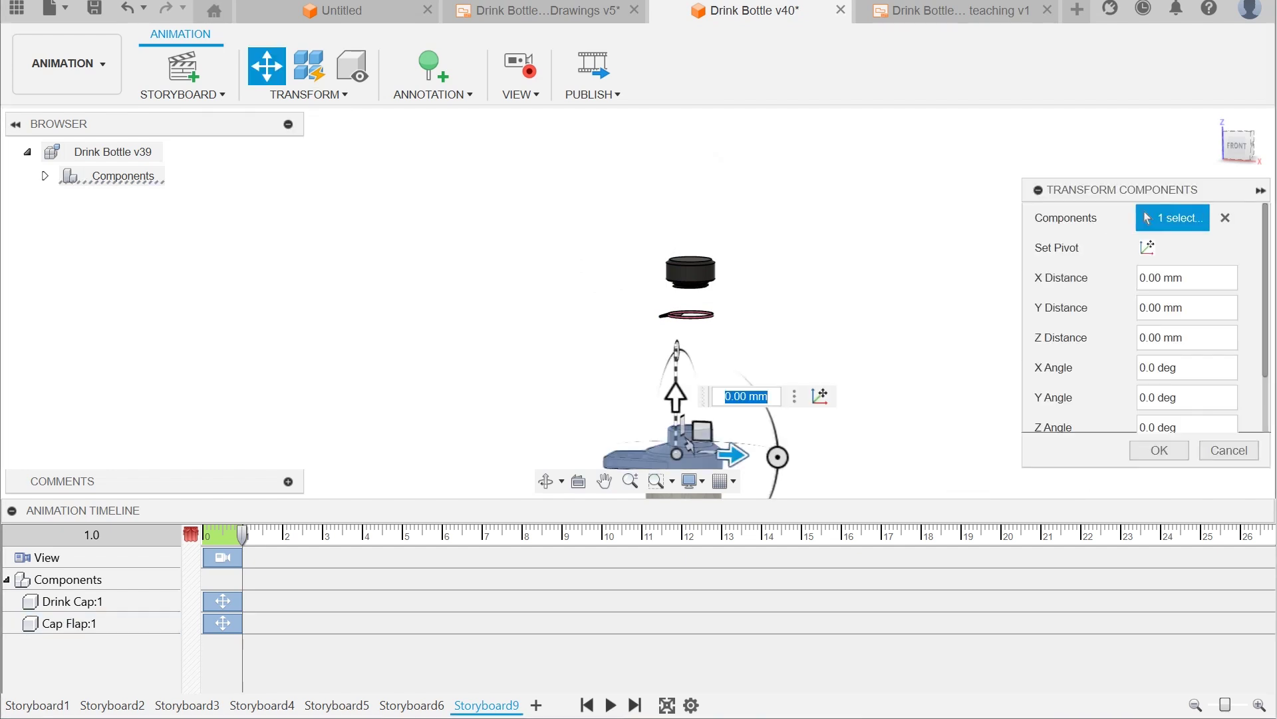
pyautogui.moveTo(690, 444); pyautogui.dragTo(688, 365)
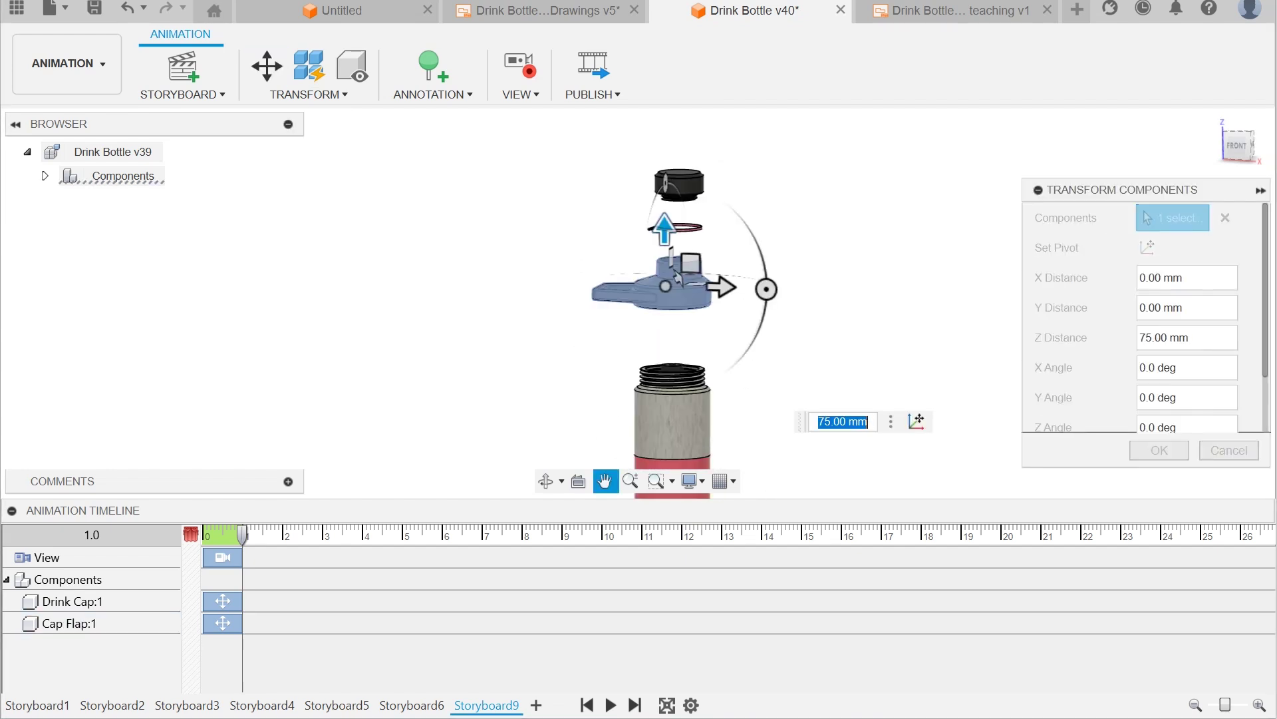
pyautogui.click(1160, 450)
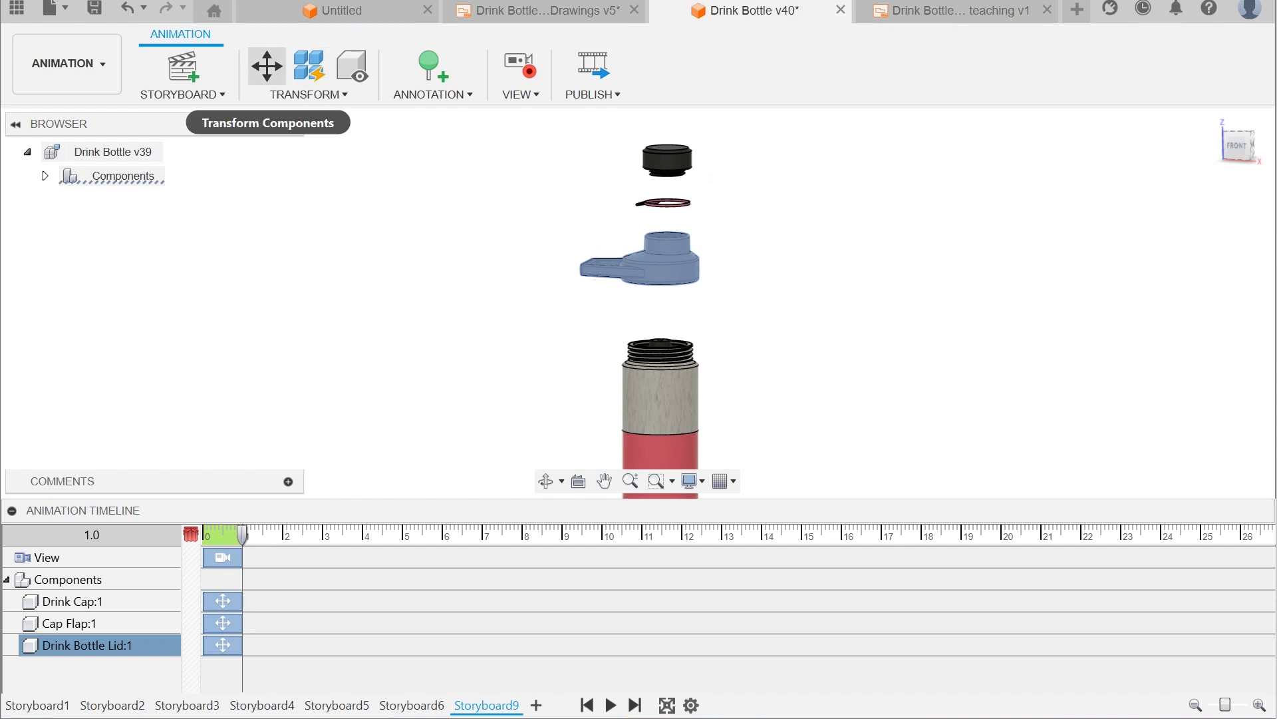
# Step: Raise the filter disc 40 mm along Z, between the bottle neck and the lid
pyautogui.click(267, 65)
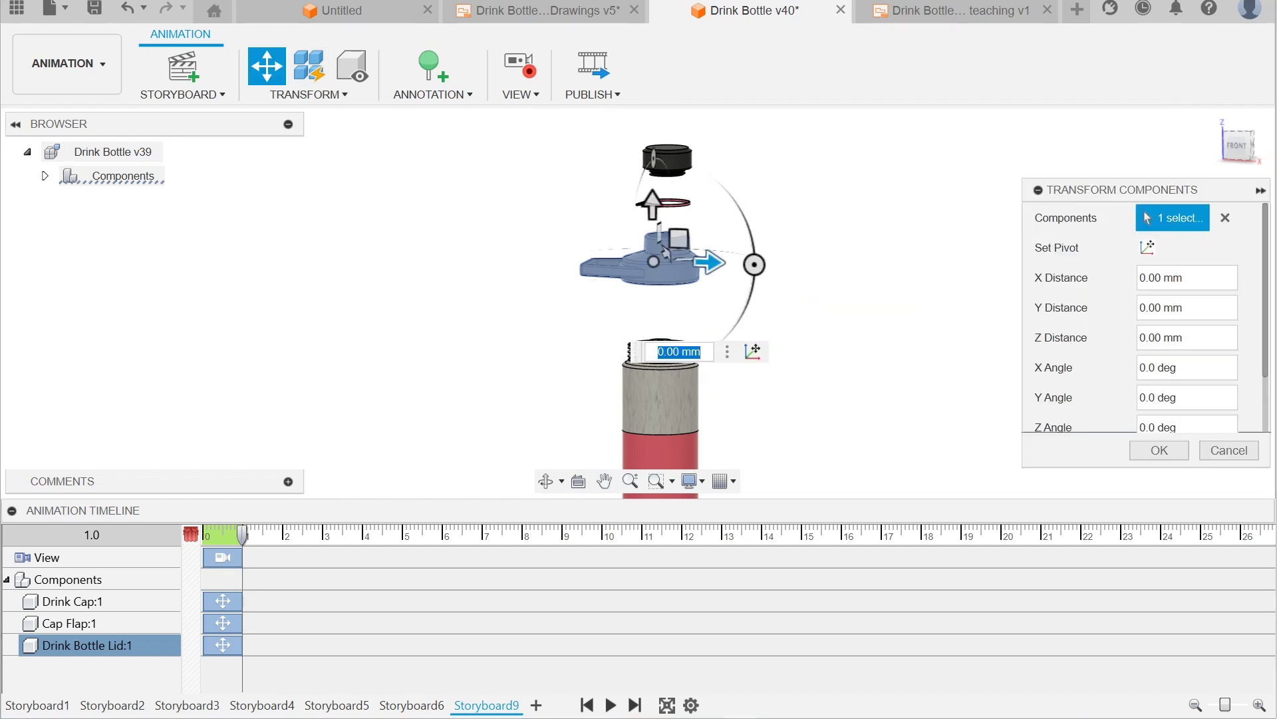
pyautogui.press('Escape')
pyautogui.press('Escape')
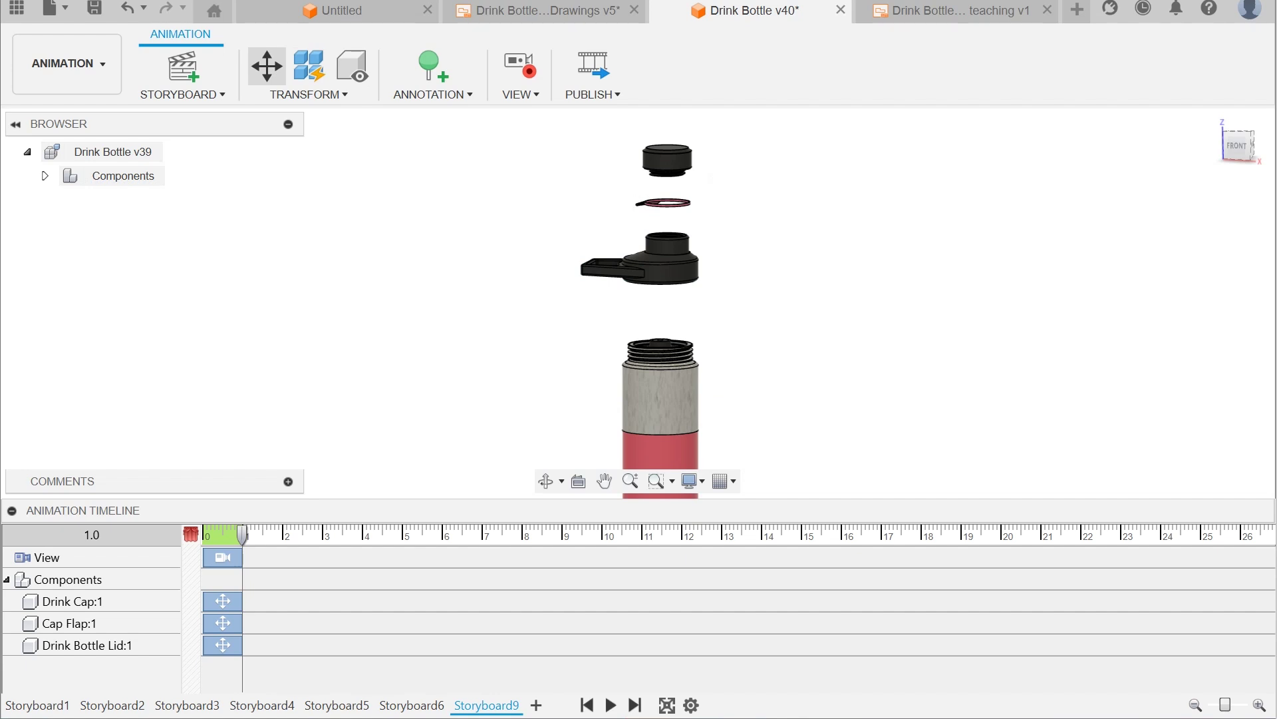
pyautogui.click(267, 65)
pyautogui.click(661, 352)
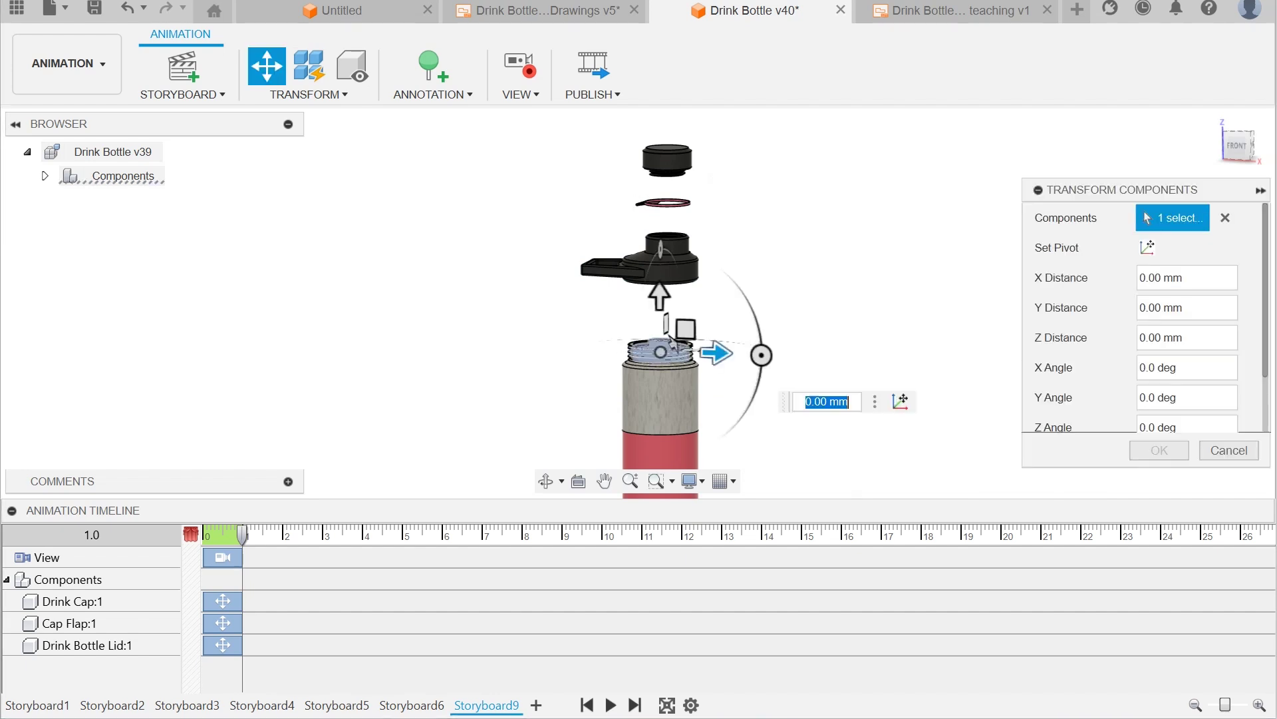
pyautogui.moveTo(659, 296); pyautogui.dragTo(659, 228)
pyautogui.scroll(5, 662, 324)
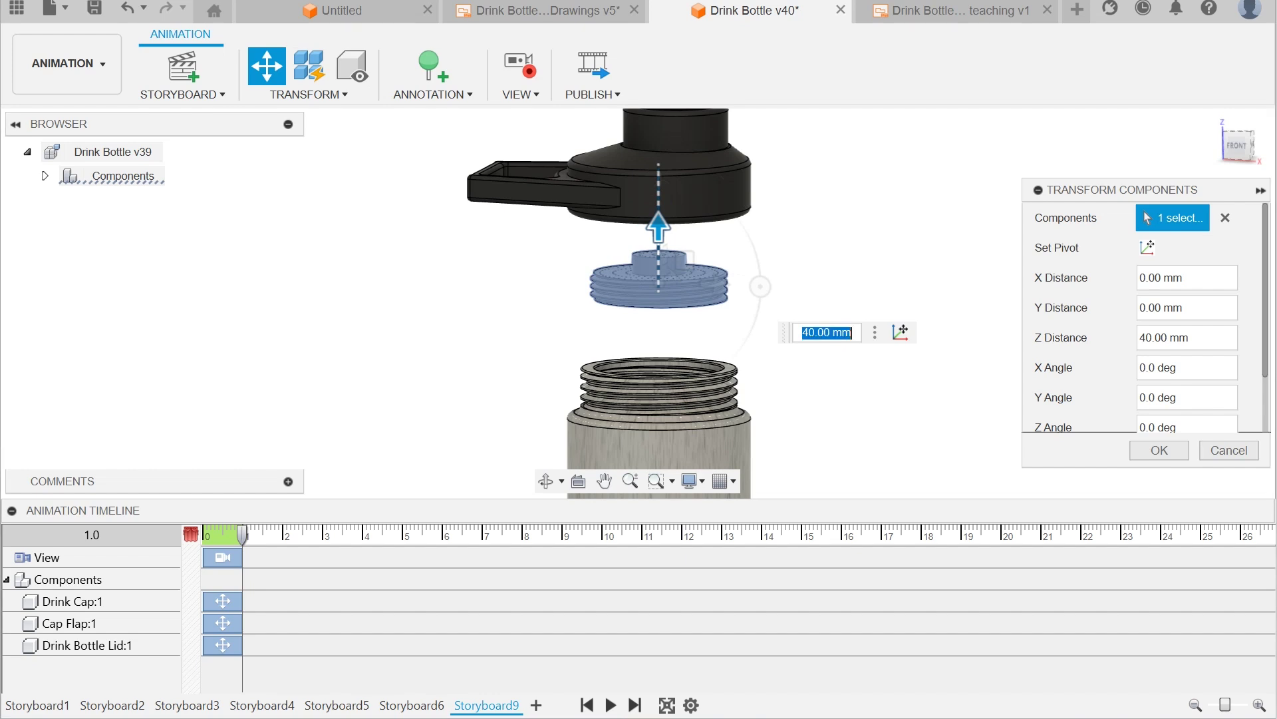
pyautogui.click(1160, 450)
# Step: Fit the exploded bottle in view and save the design as a new version
pyautogui.scroll(-5, 898, 369)
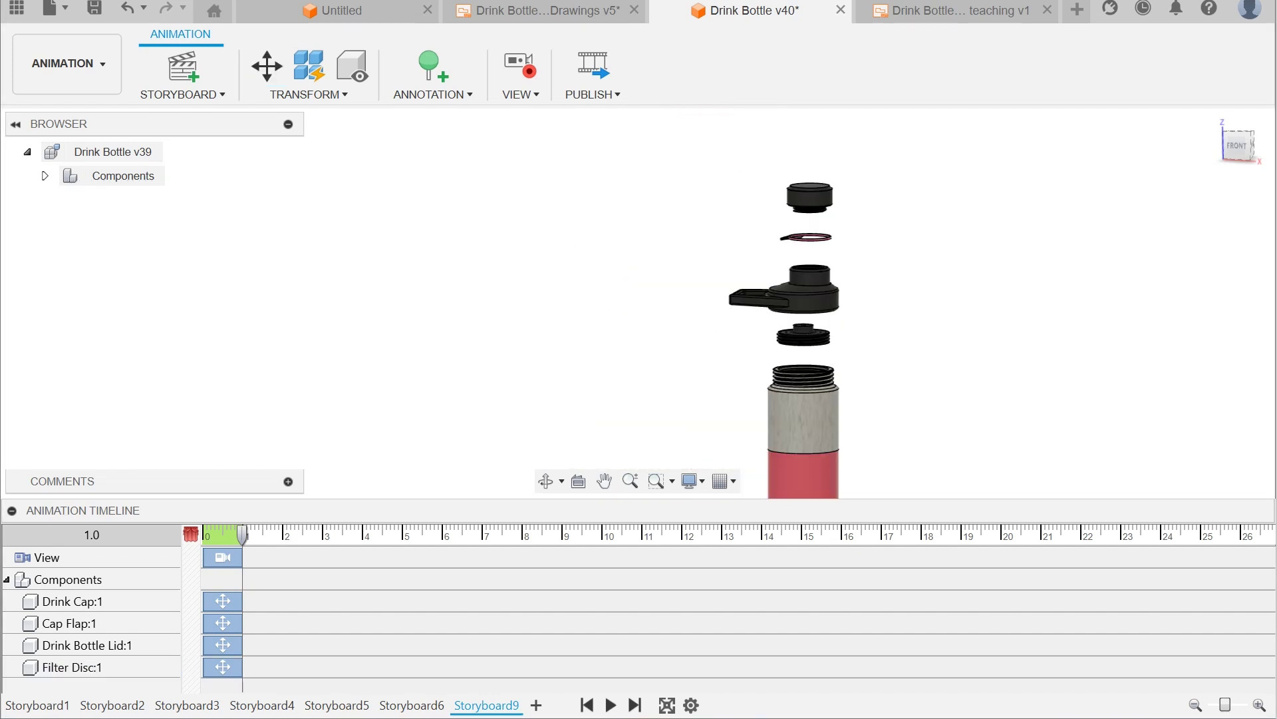
pyautogui.scroll(-2, 902, 370)
pyautogui.moveTo(901, 369); pyautogui.dragTo(743, 296, button='middle')
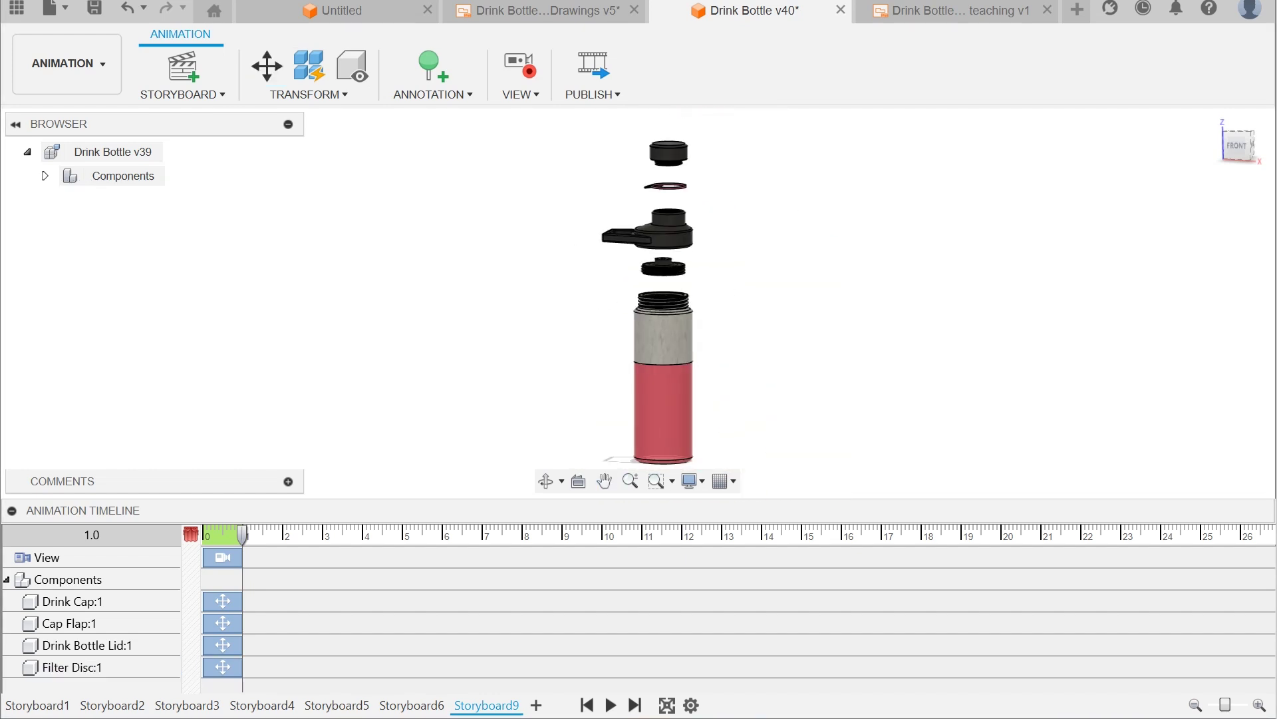
pyautogui.scroll(-1, 739, 334)
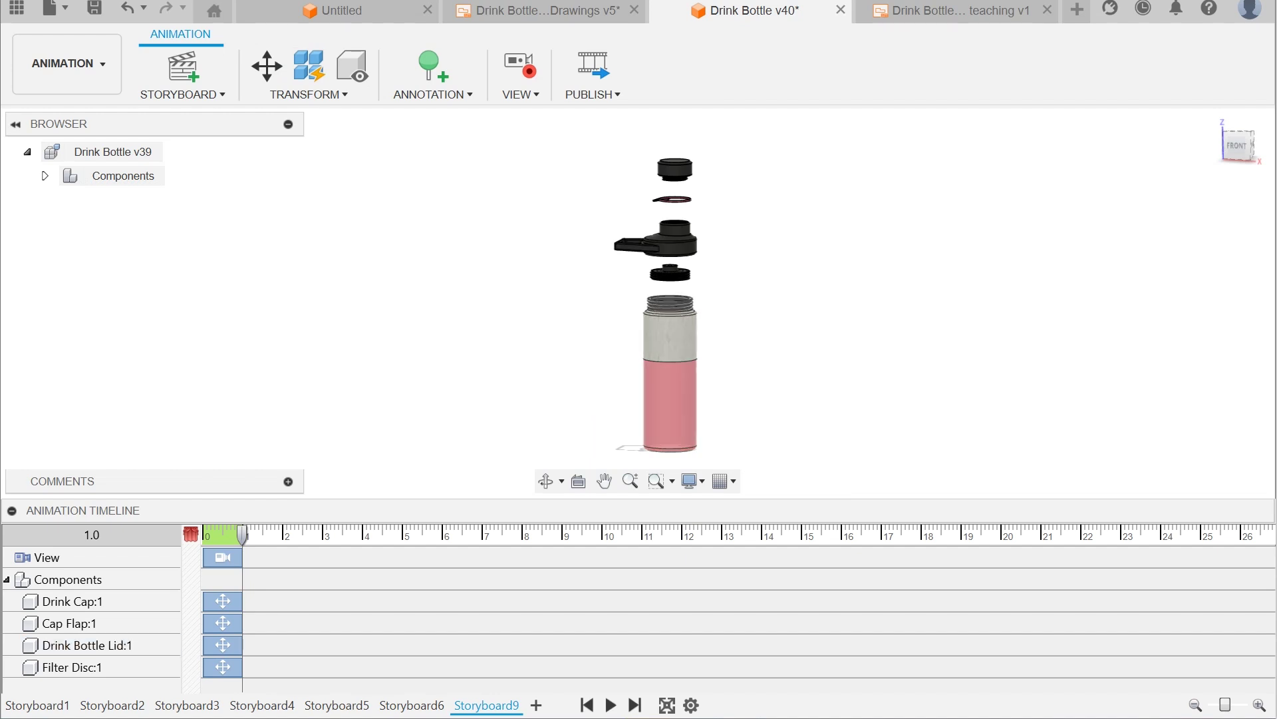
pyautogui.click(95, 8)
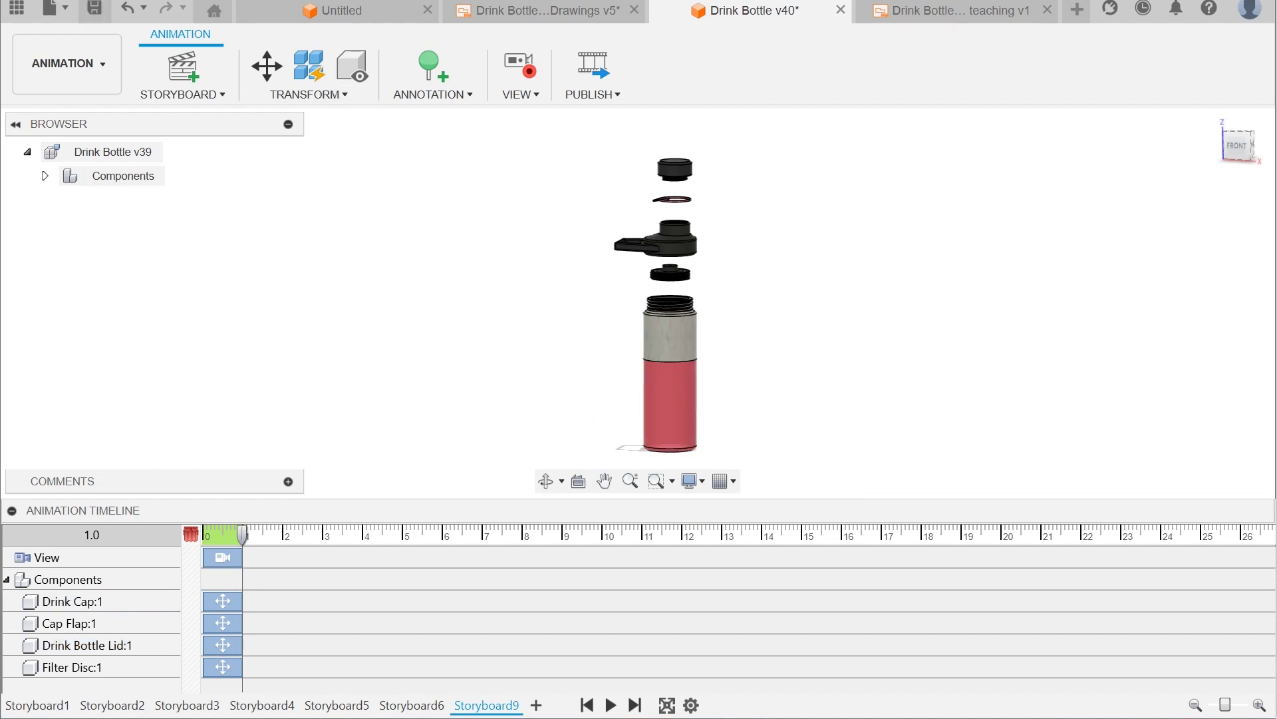
pyautogui.press('Return')
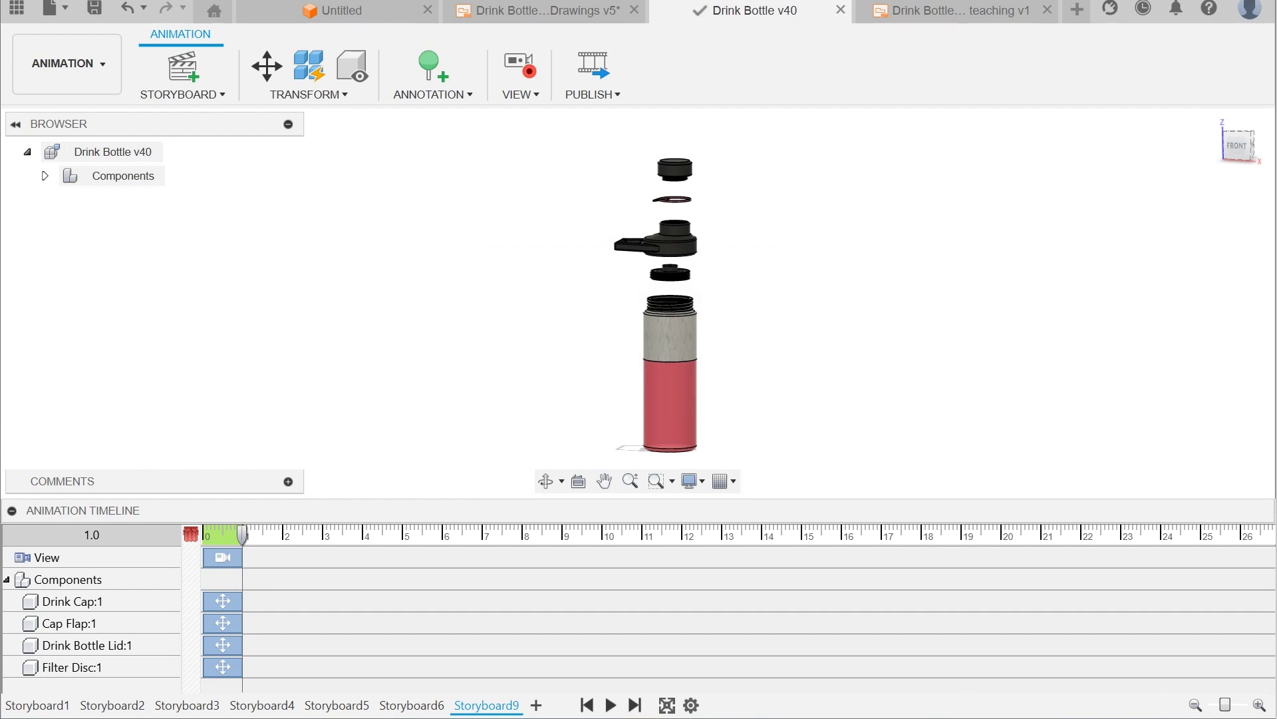
# Step: In the technical drawings file, place a visible-edges base view of the exploded bottle storyboard on the blank sheet, HOME orientation, scale 1:2
pyautogui.click(958, 10)
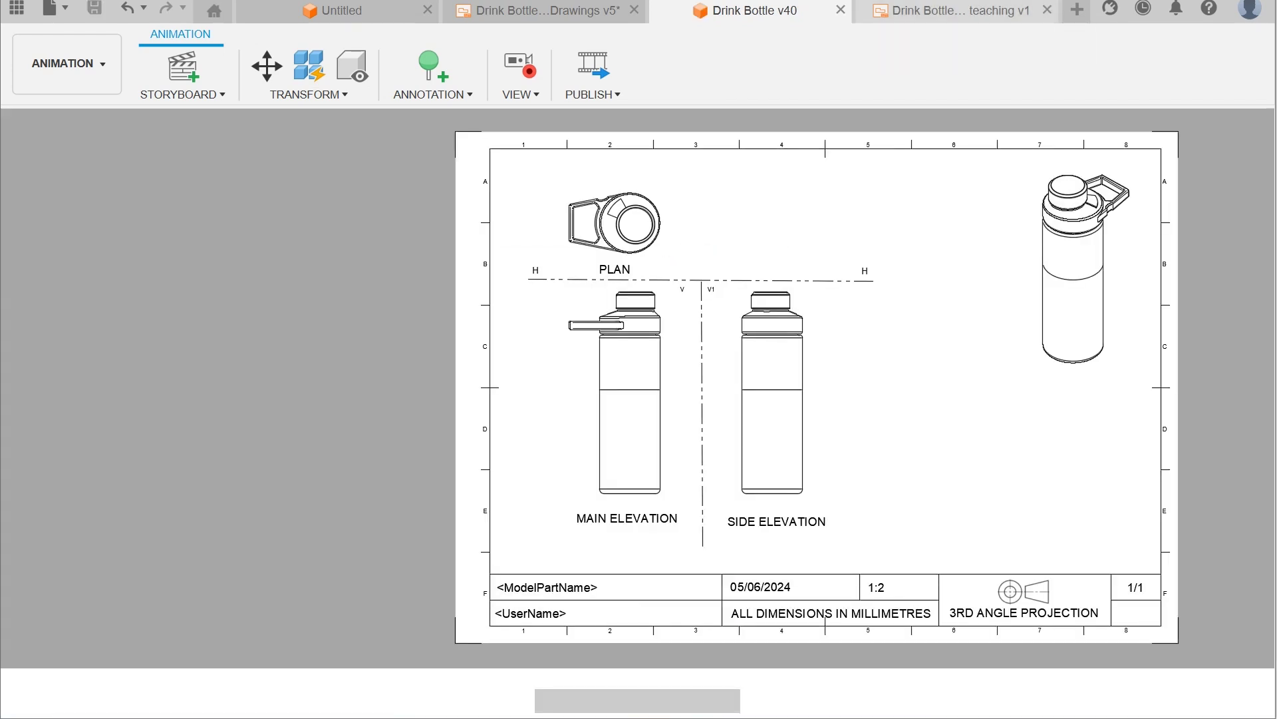
pyautogui.click(583, 11)
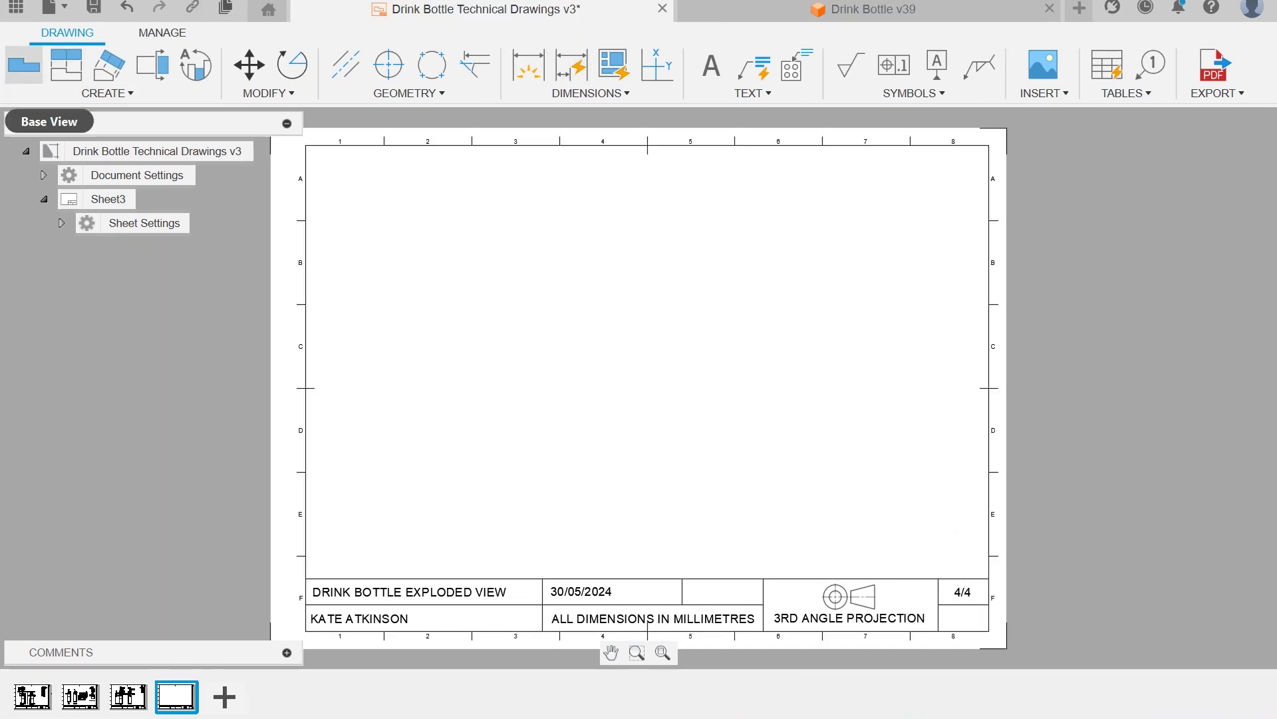
pyautogui.click(24, 65)
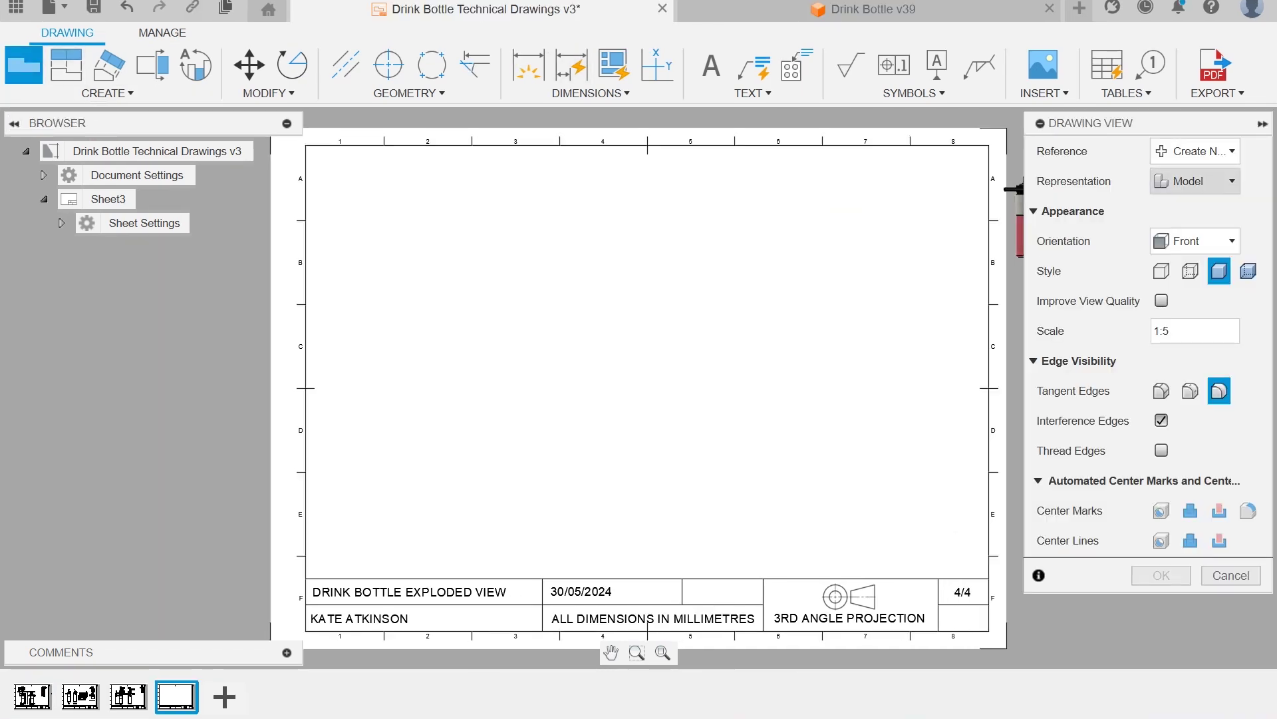
pyautogui.click(1195, 181)
pyautogui.click(1208, 347)
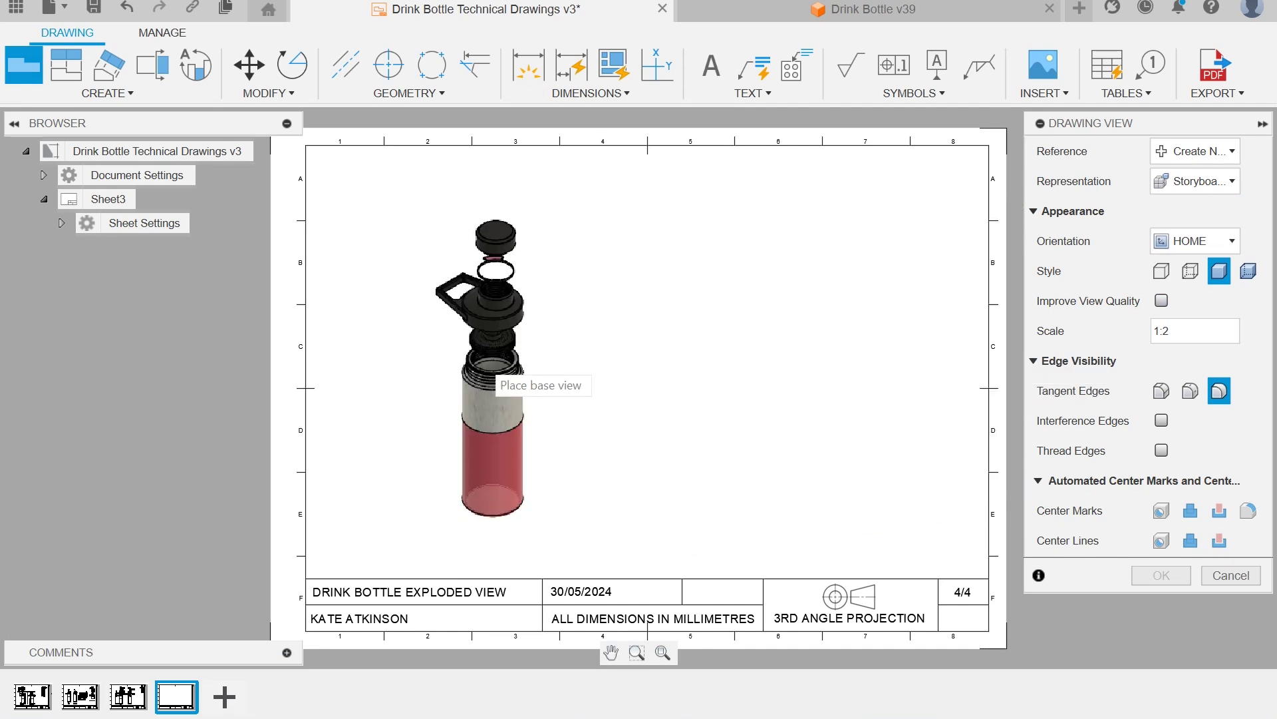
pyautogui.click(1161, 271)
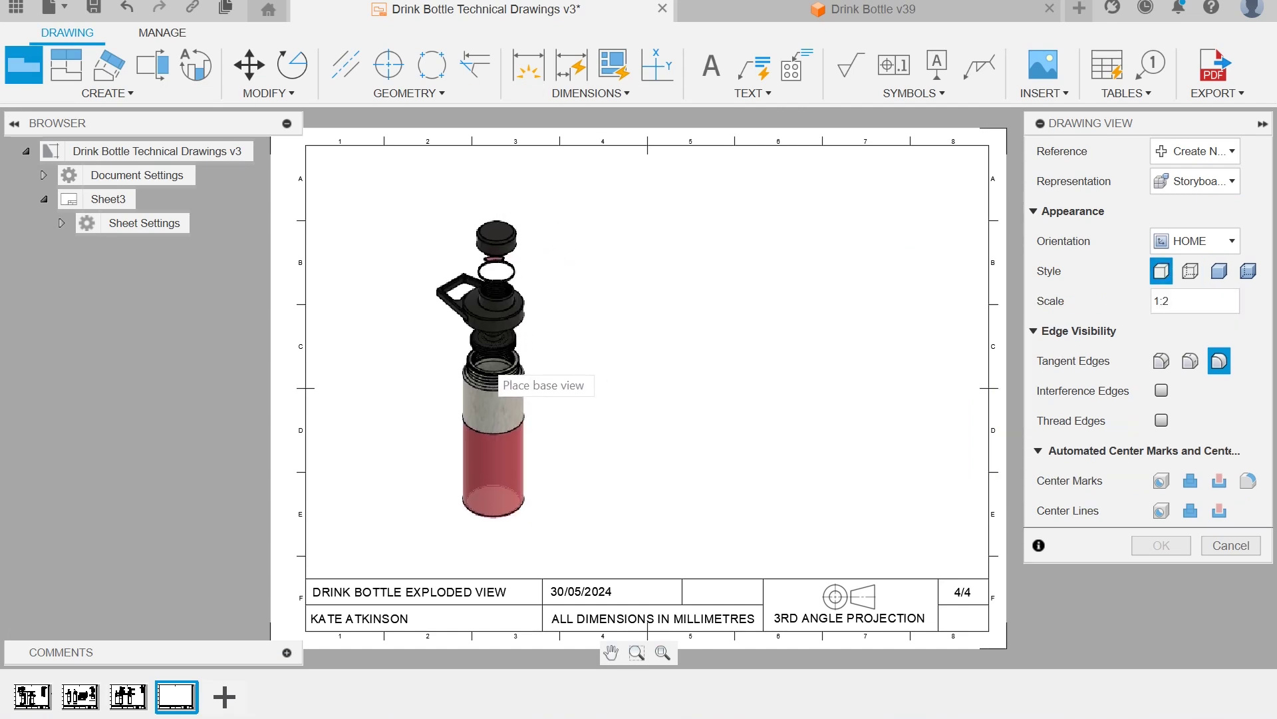
pyautogui.click(576, 373)
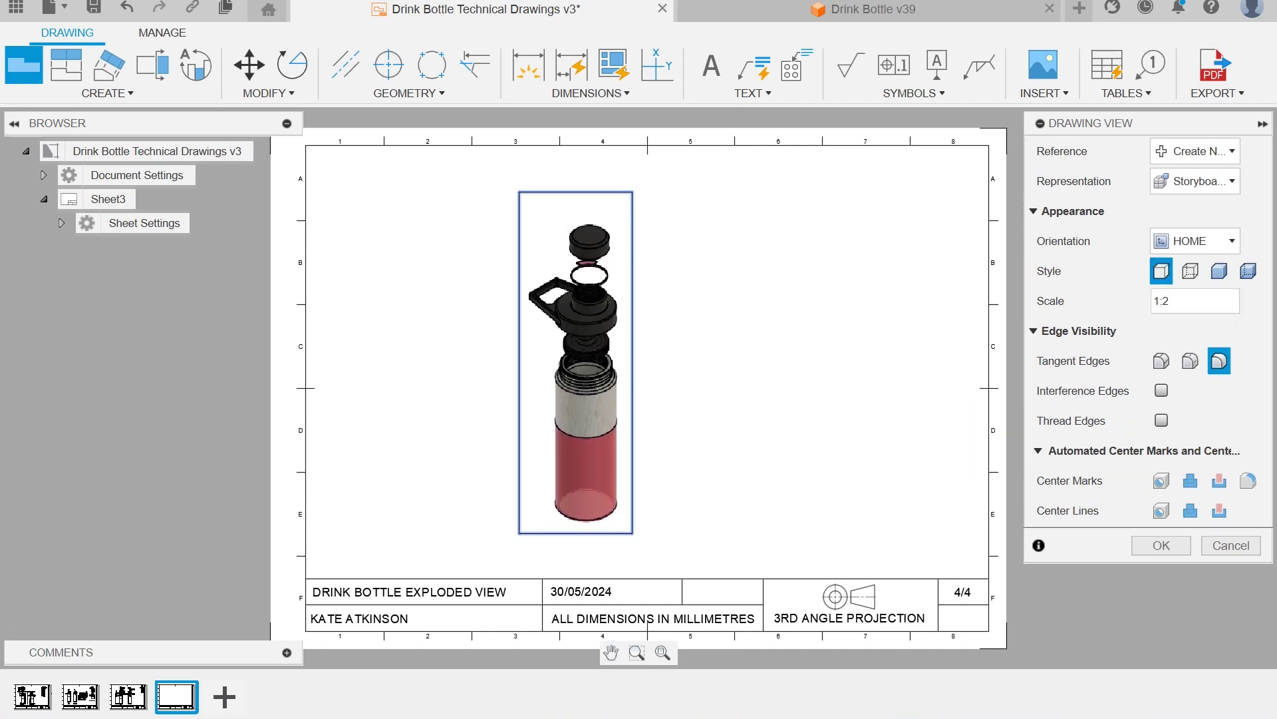
pyautogui.click(1161, 545)
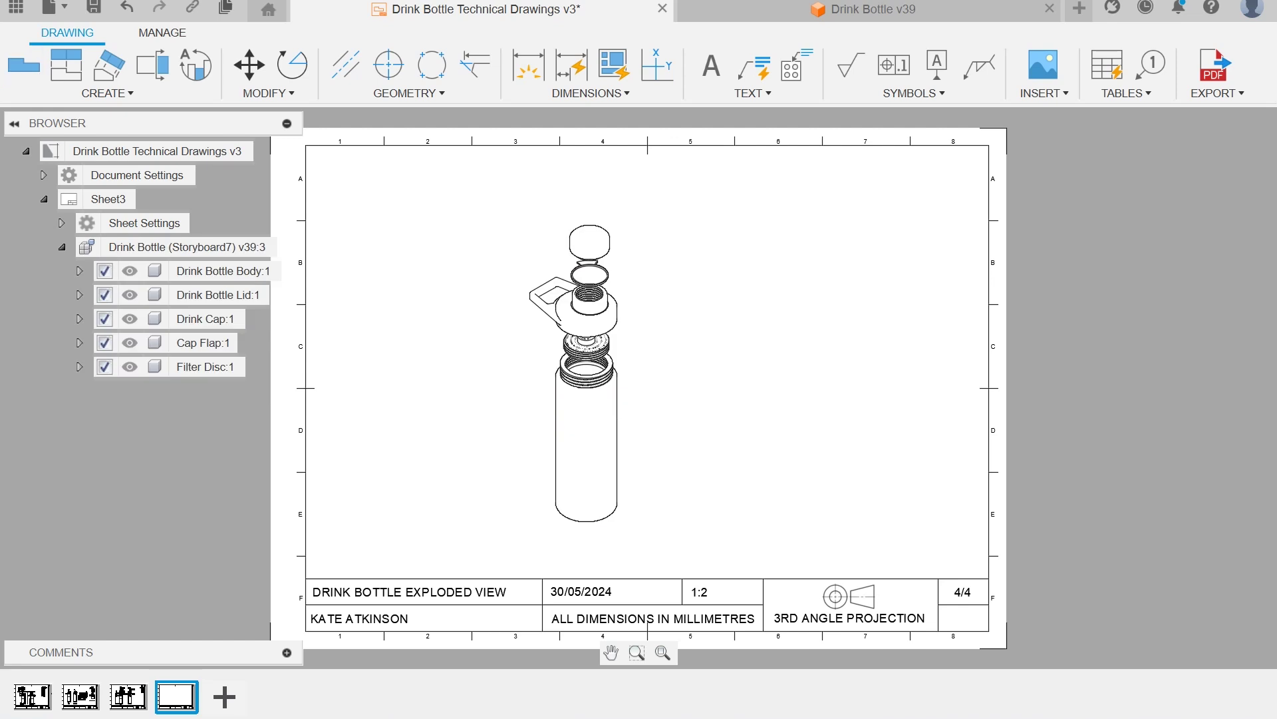
# Step: Edit the exploded bottle view to show its tangent edges as shortened lines
pyautogui.doubleClick(588, 412)
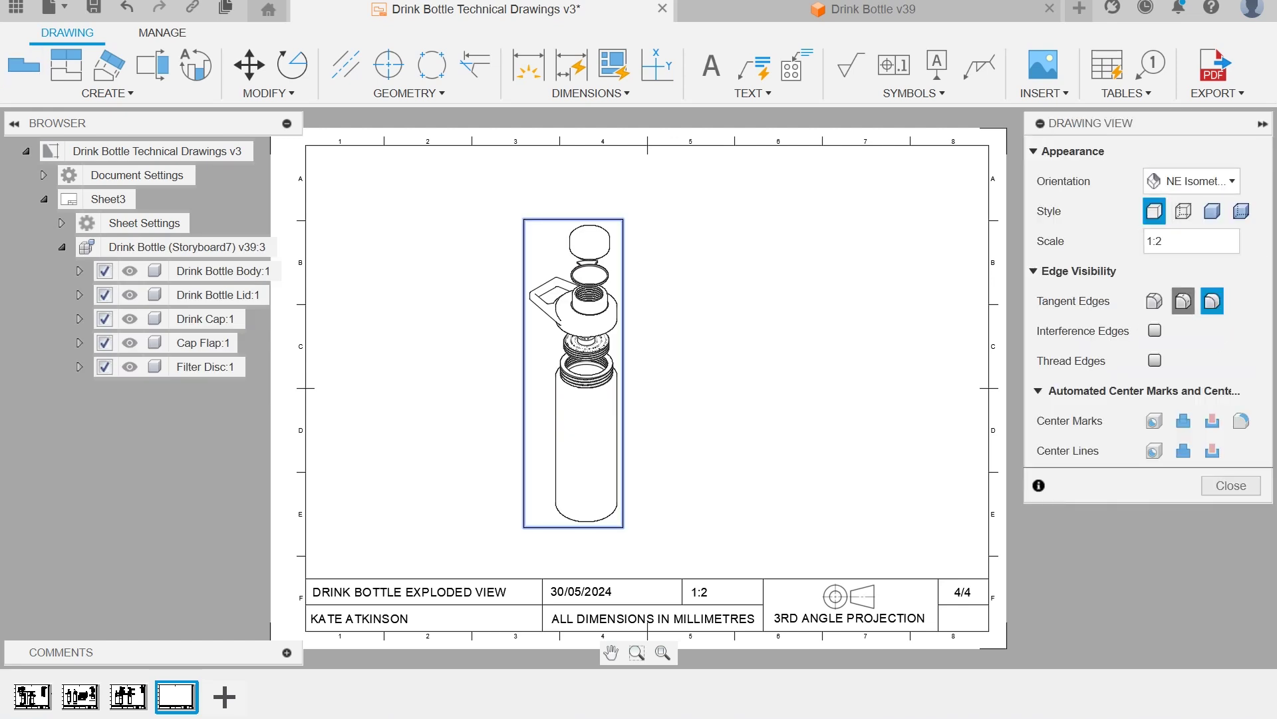
pyautogui.click(1184, 301)
pyautogui.click(1231, 485)
# Step: Place a First Level parts list with balloons for the exploded view, anchored to the top-right corner of the sheet border
pyautogui.scroll(1, 711, 378)
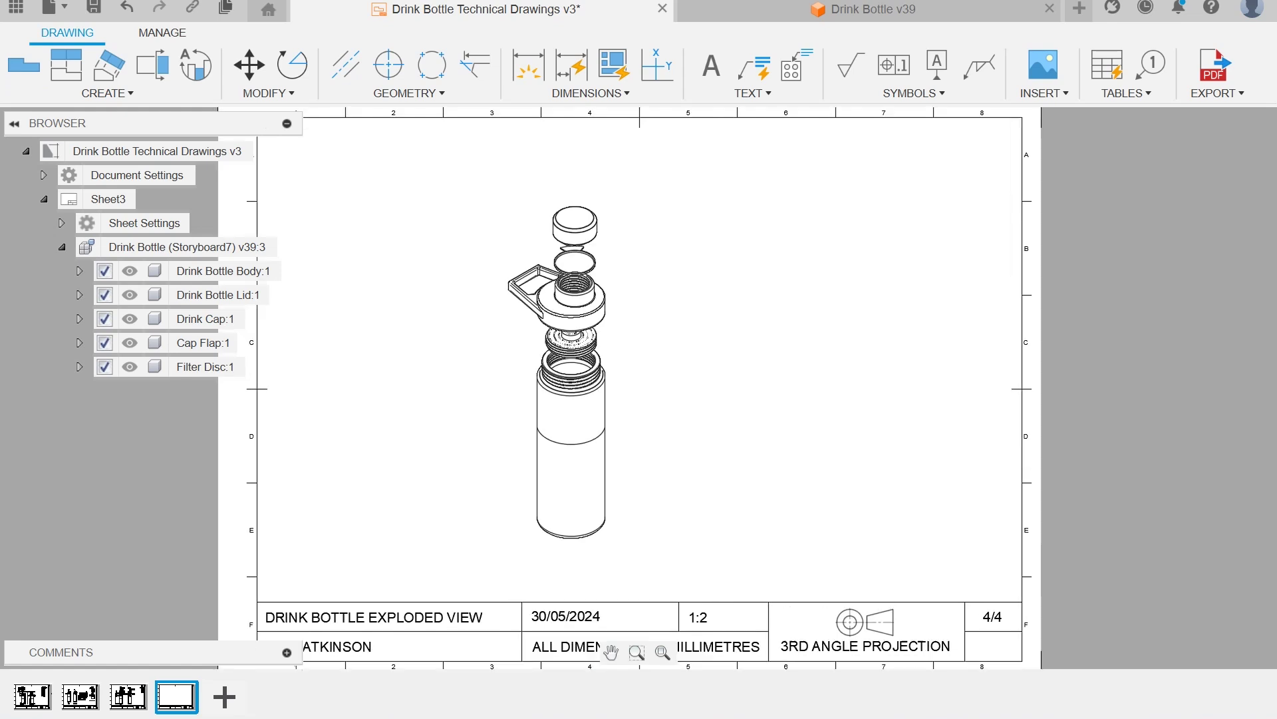
pyautogui.scroll(-1, 712, 379)
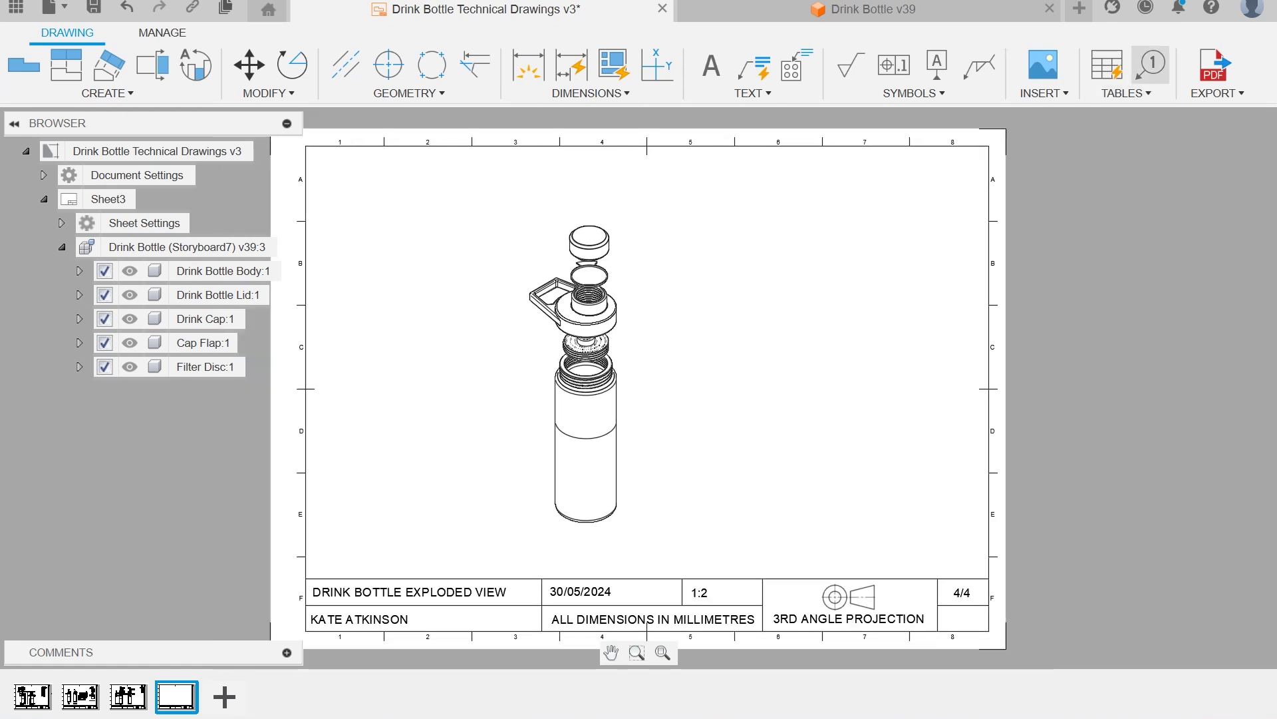
pyautogui.click(1151, 65)
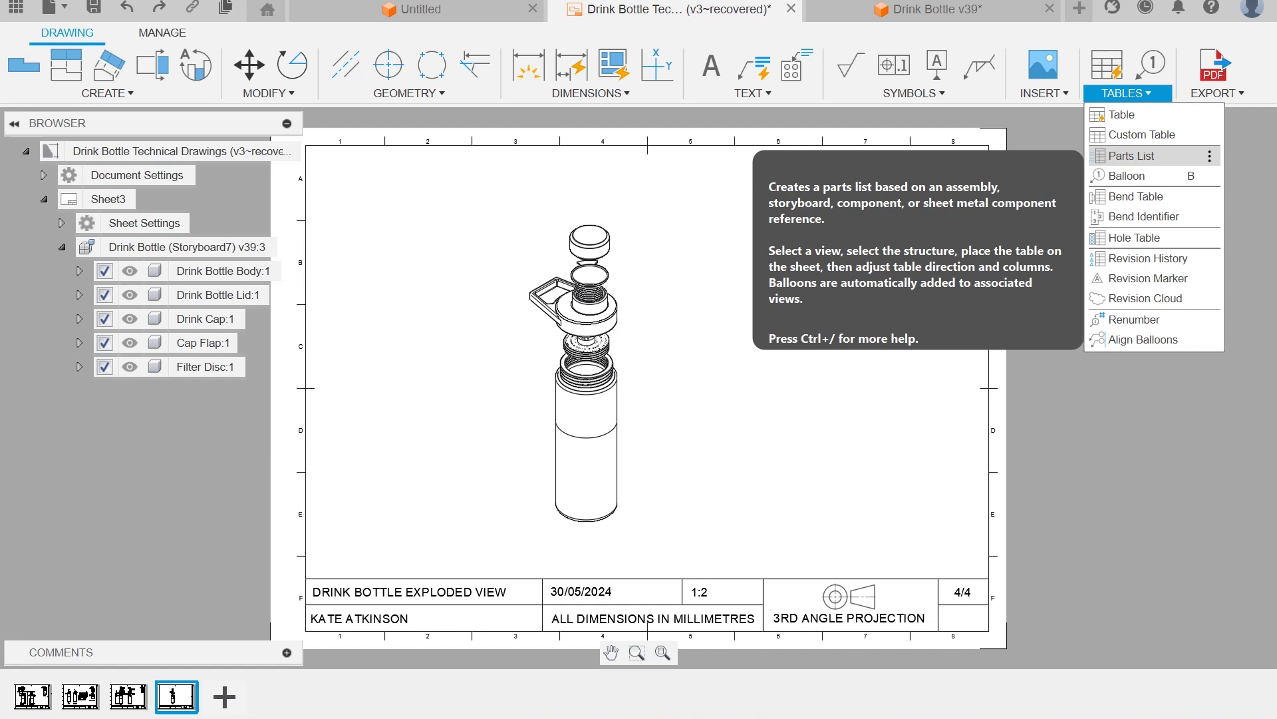
pyautogui.click(1131, 155)
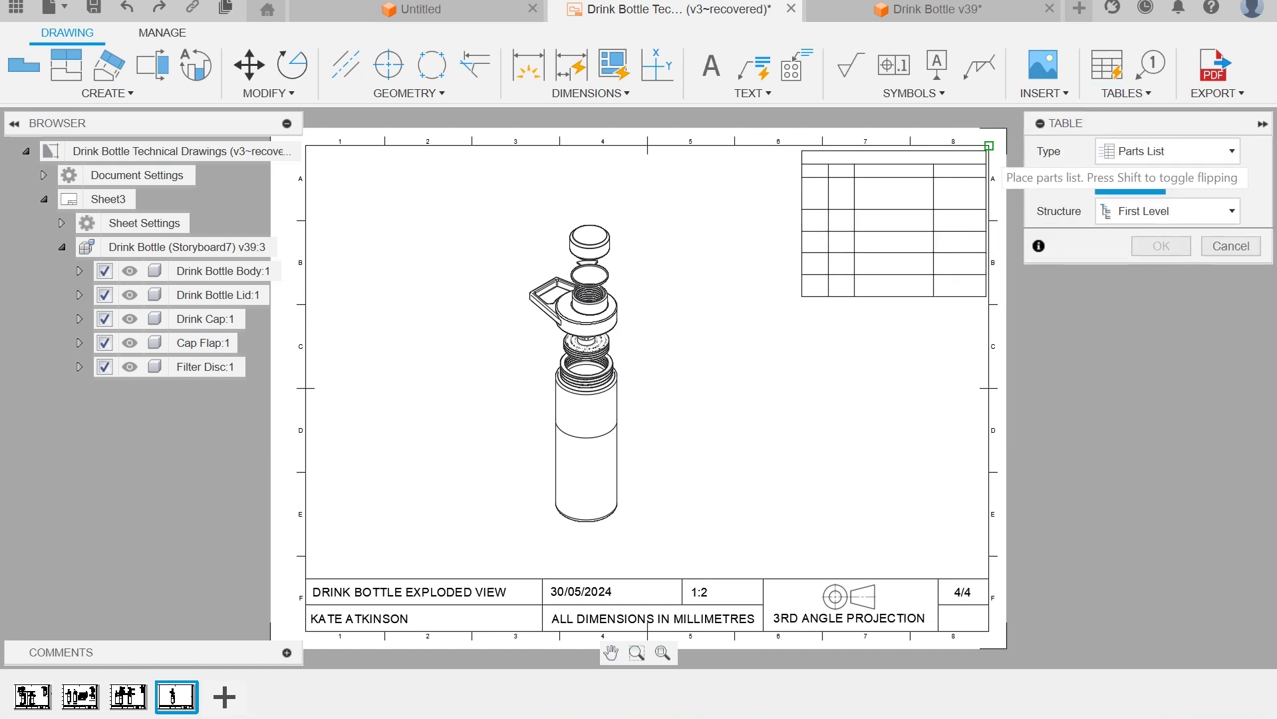
pyautogui.click(989, 145)
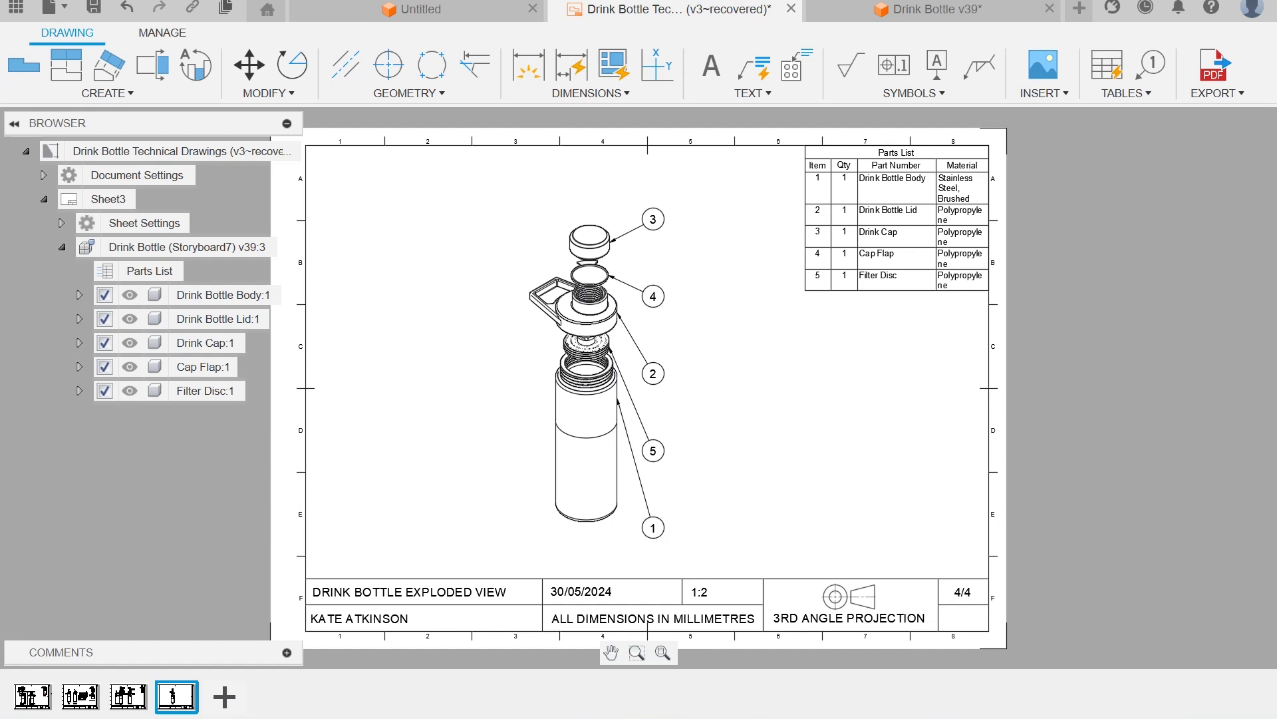
# Step: Create a new title block based on V2 - ROLLESTON COLLEGE with the third-angle projection text and symbol deleted
pyautogui.doubleClick(653, 604)
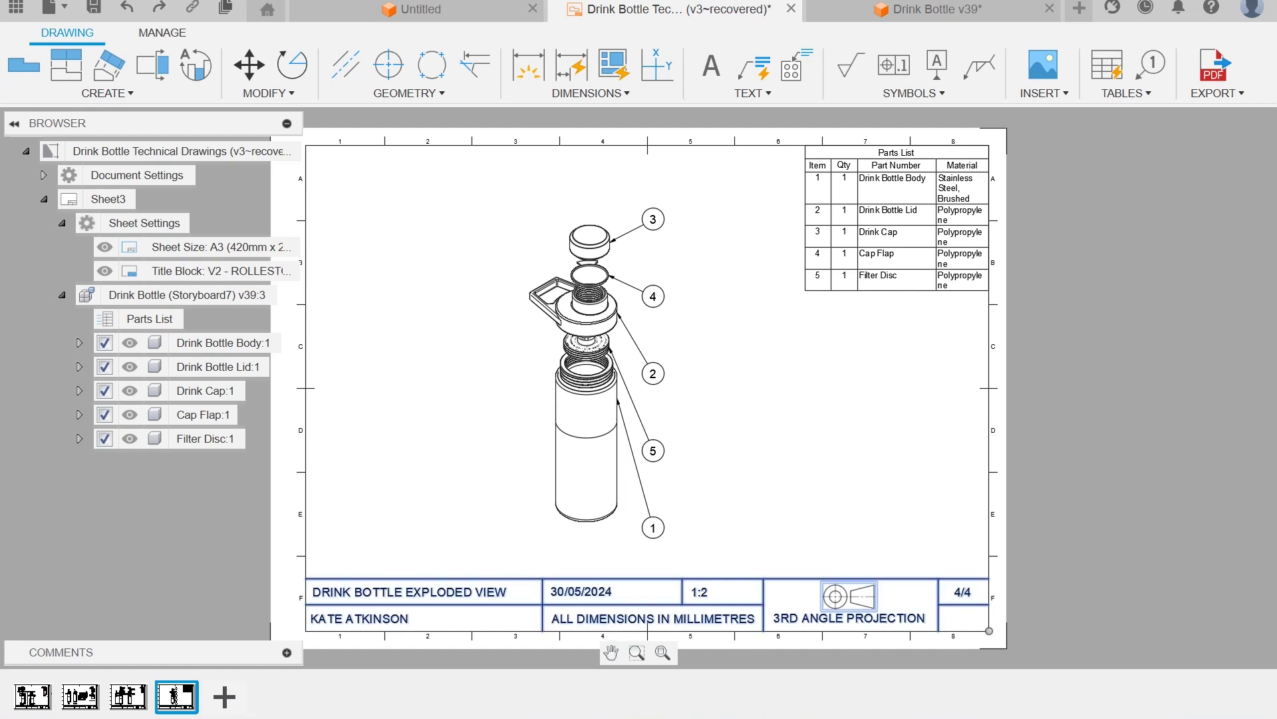
pyautogui.rightClick(824, 580)
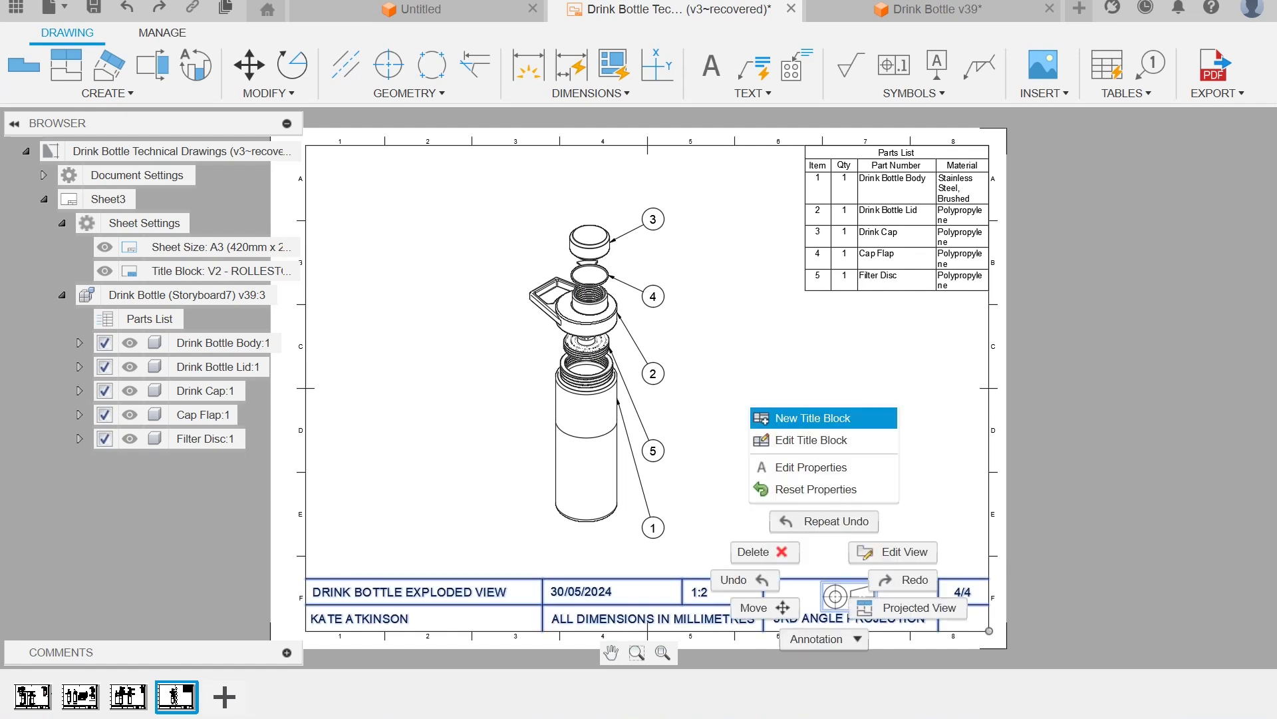
pyautogui.click(813, 418)
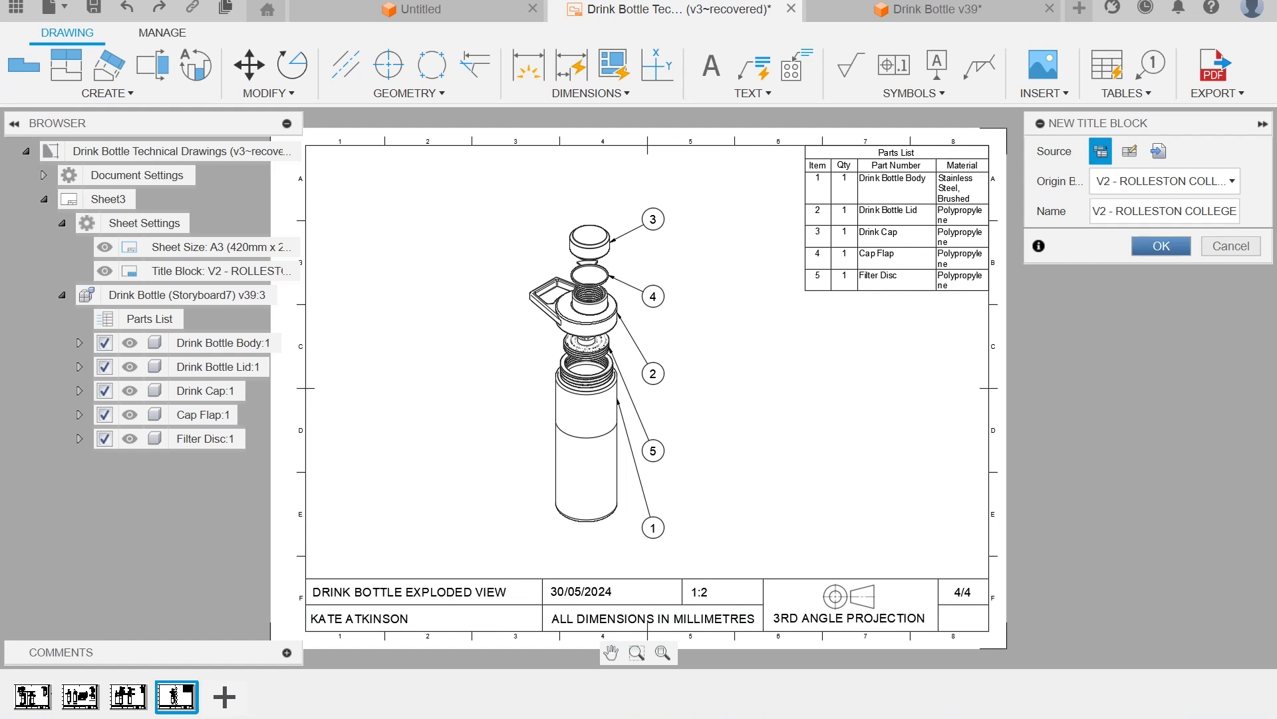
pyautogui.press('Return')
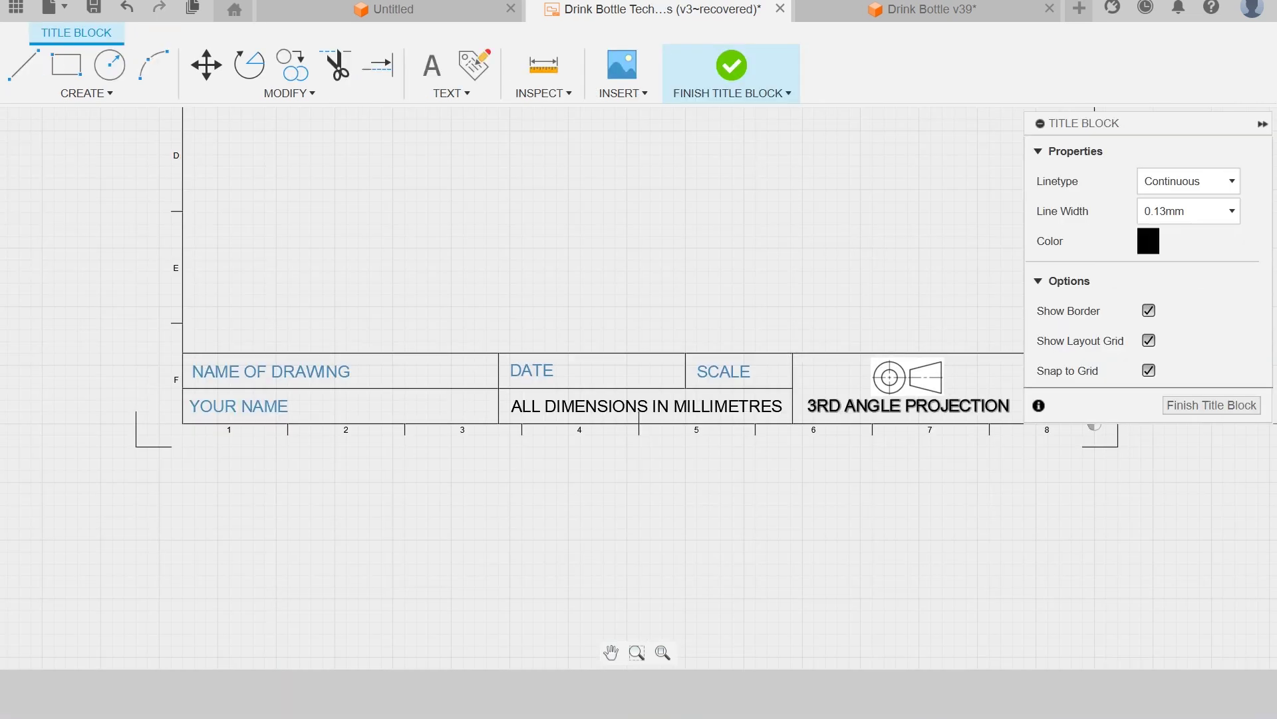
pyautogui.click(909, 405)
pyautogui.press('Delete')
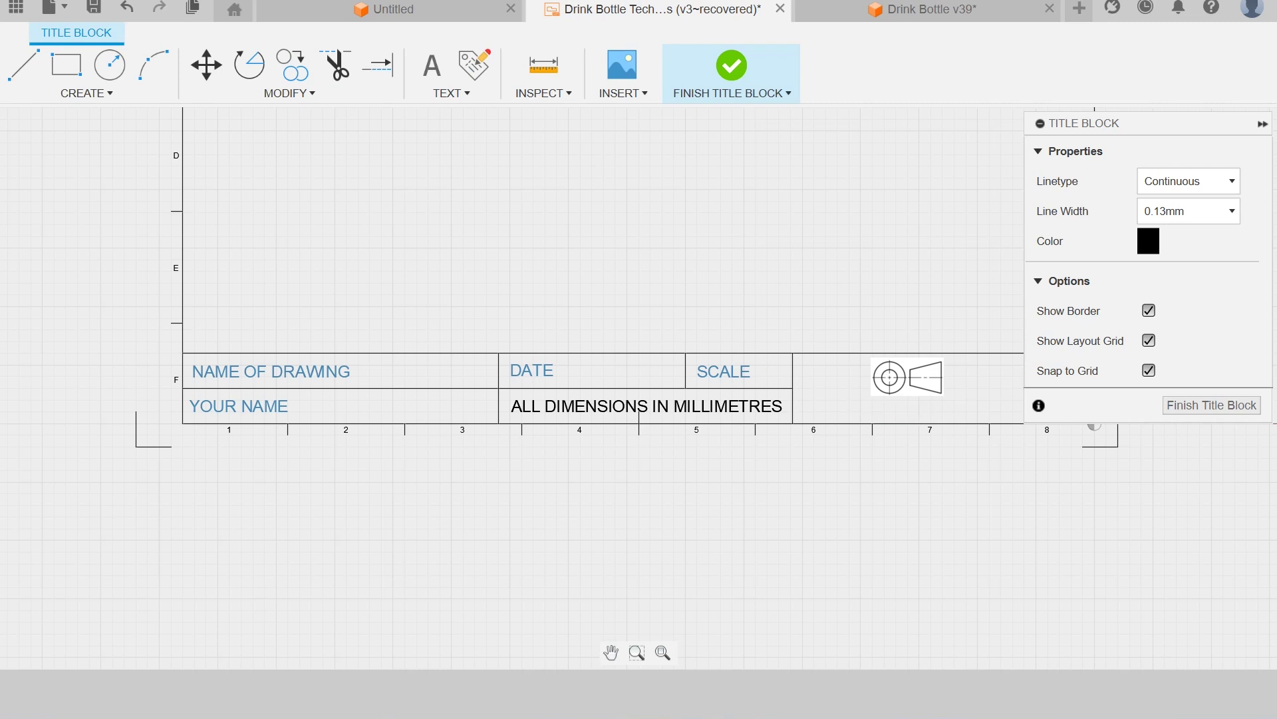
pyautogui.click(907, 377)
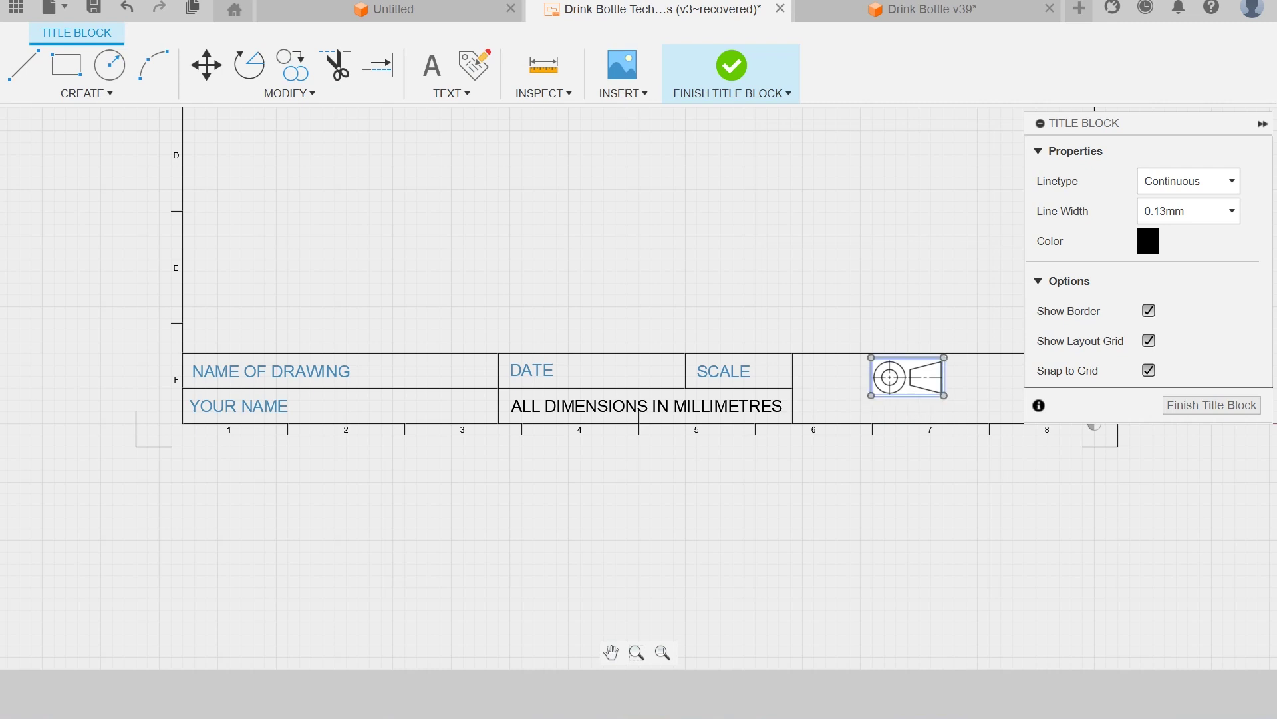
pyautogui.press('Delete')
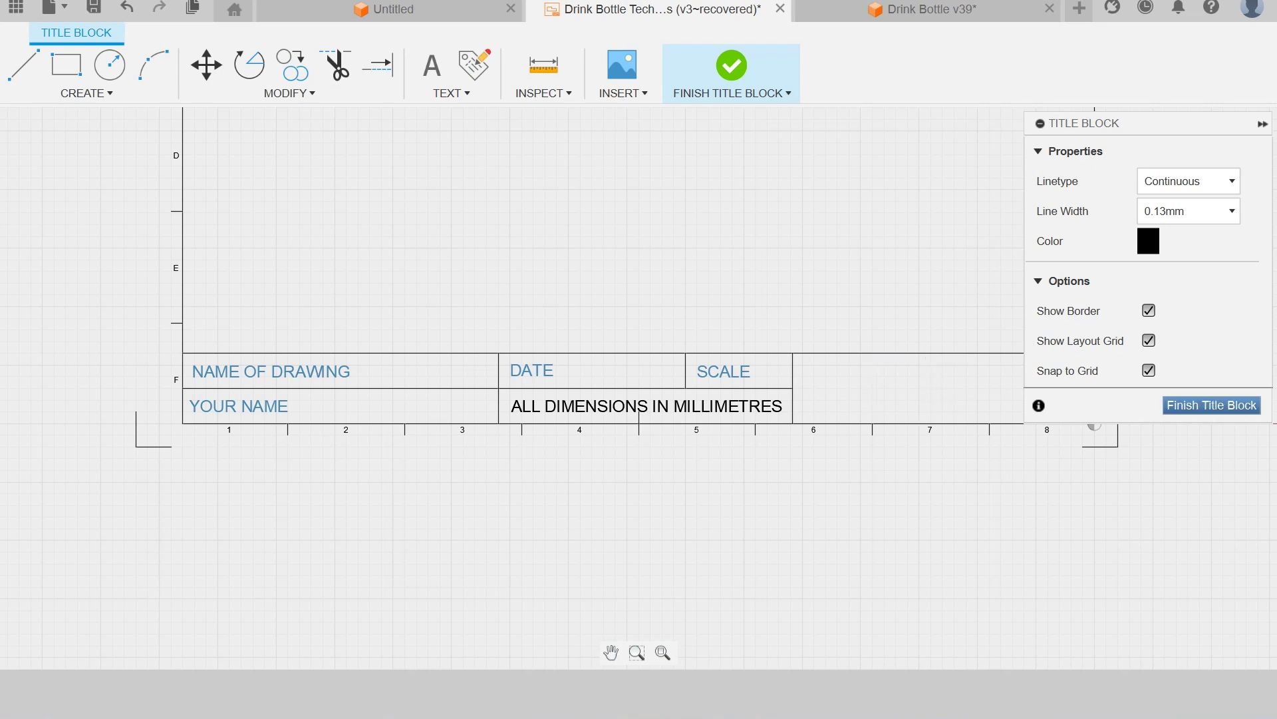
pyautogui.click(1212, 405)
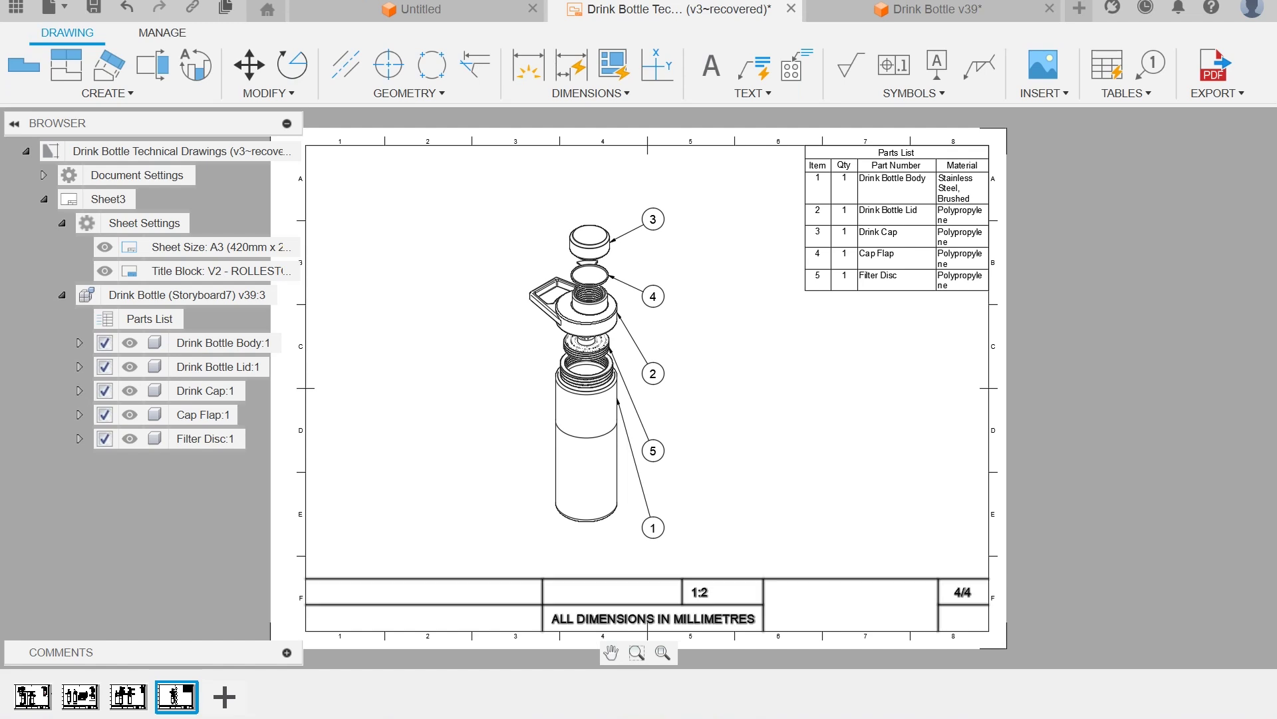
# Step: Edit the new title block's properties and set the name of the drawing to ISOMETRIC PARTS AND MATERIALS
pyautogui.doubleClick(771, 580)
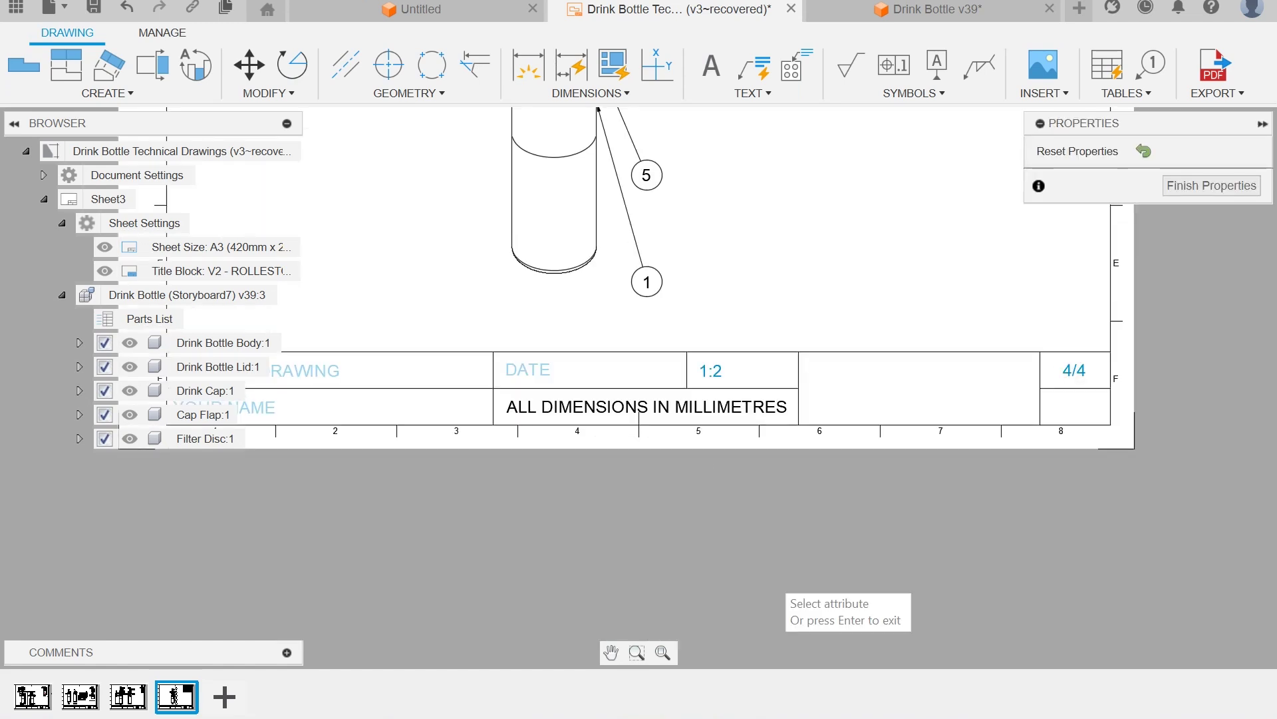
pyautogui.moveTo(707, 468); pyautogui.dragTo(897, 506, button='middle')
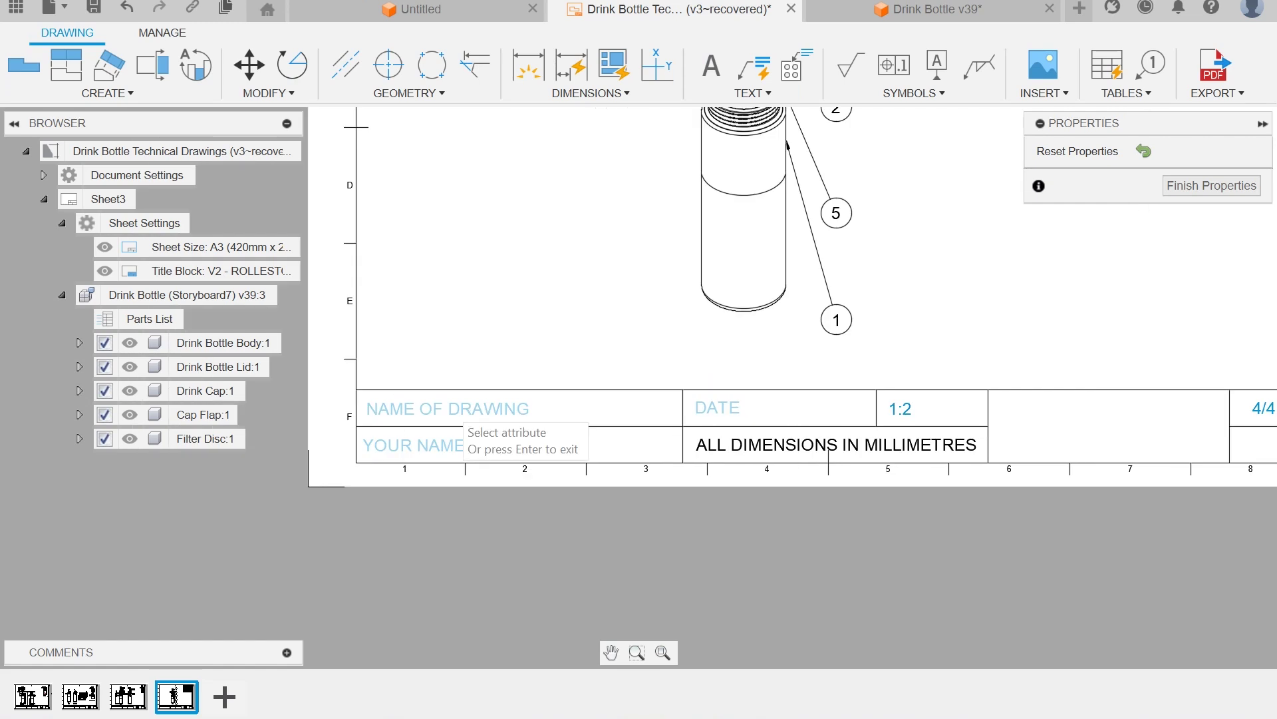
pyautogui.doubleClick(445, 408)
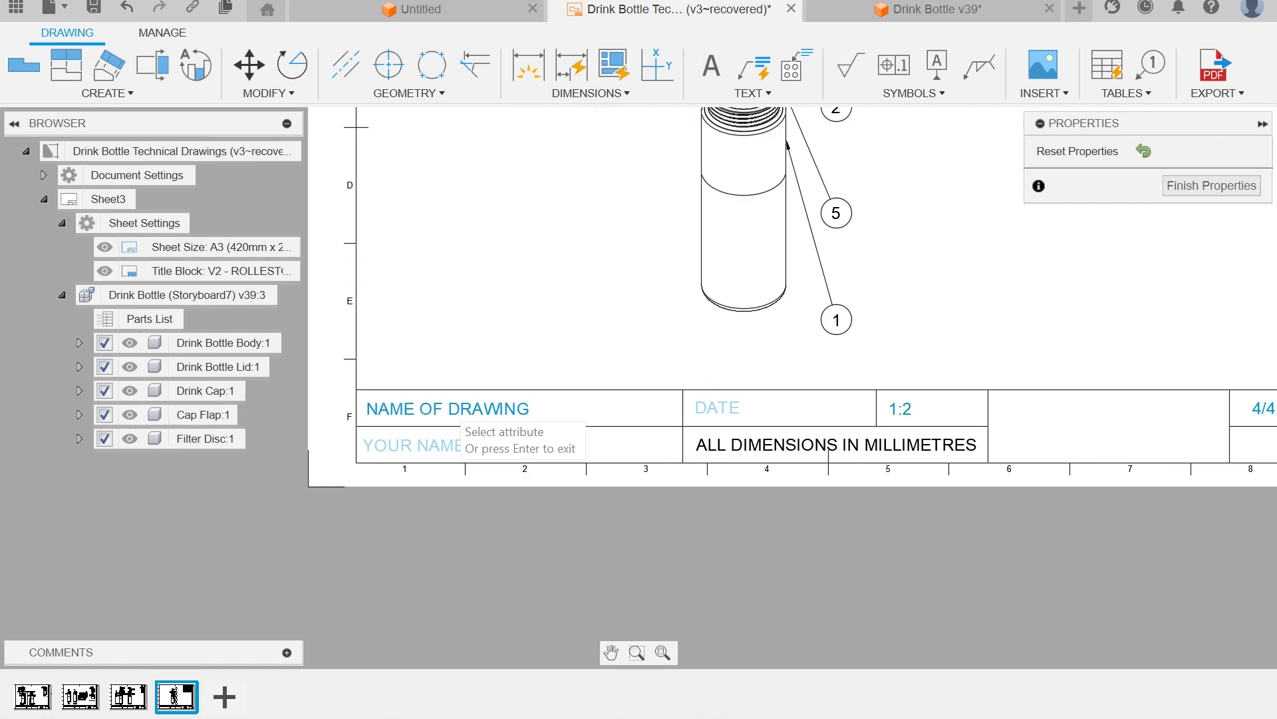
pyautogui.click(445, 408)
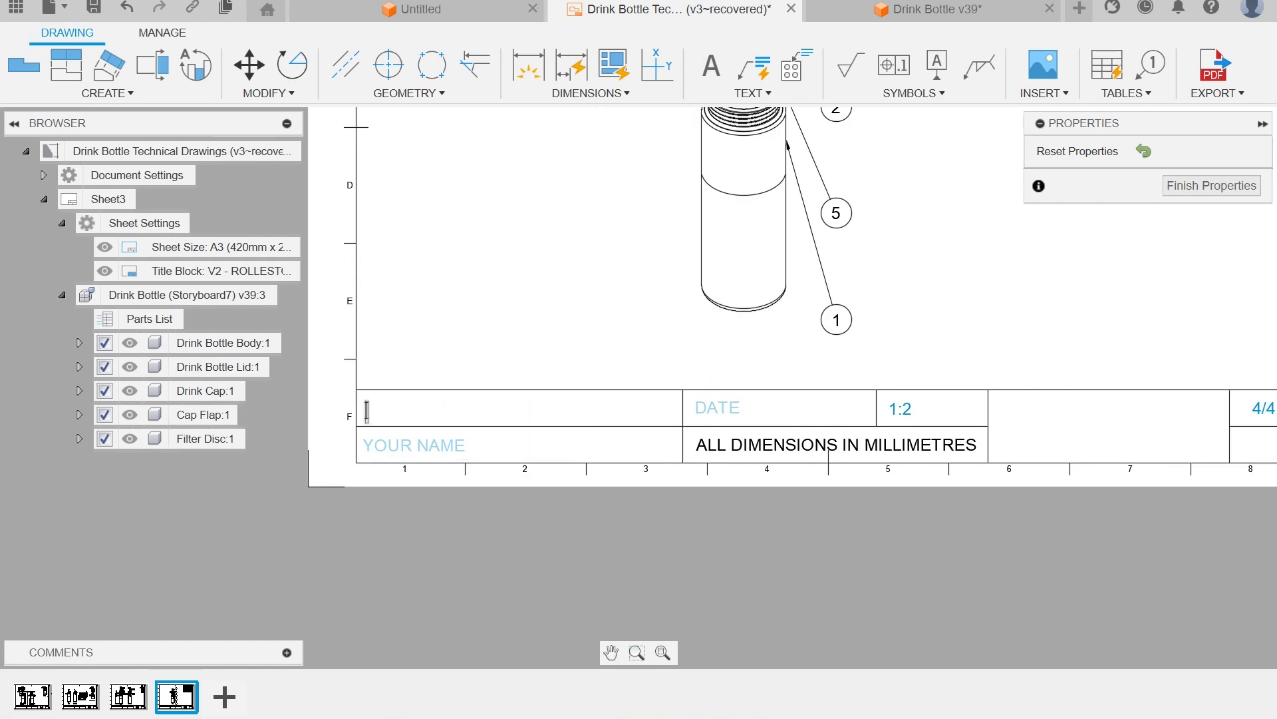
pyautogui.write('ISOMETRIC')
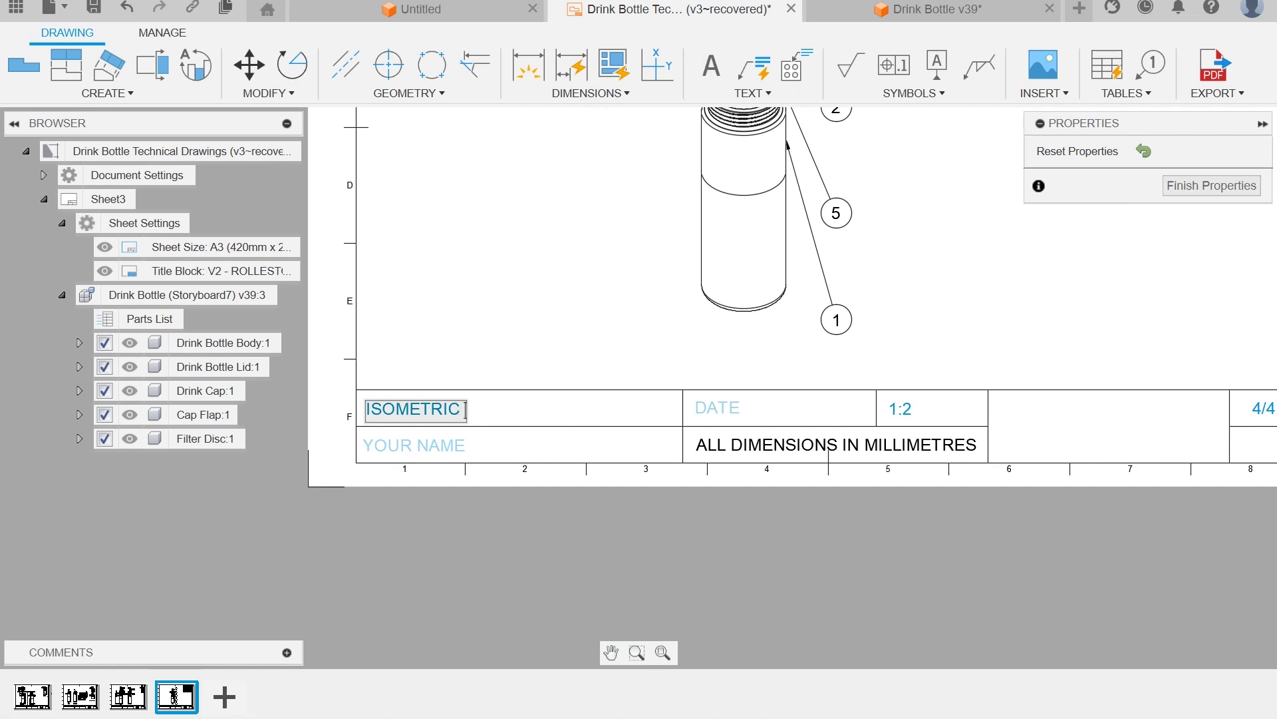
pyautogui.write(' PARTS AND MATE')
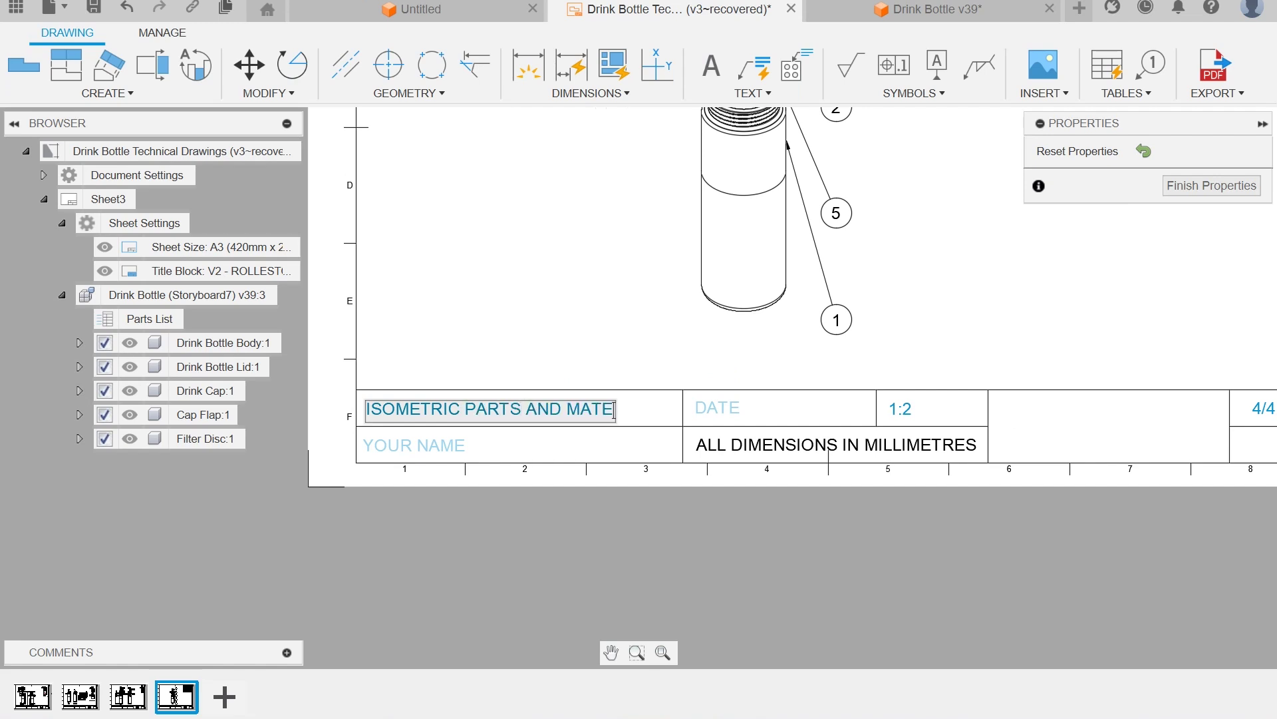
pyautogui.write('RIALS')
pyautogui.press('Return')
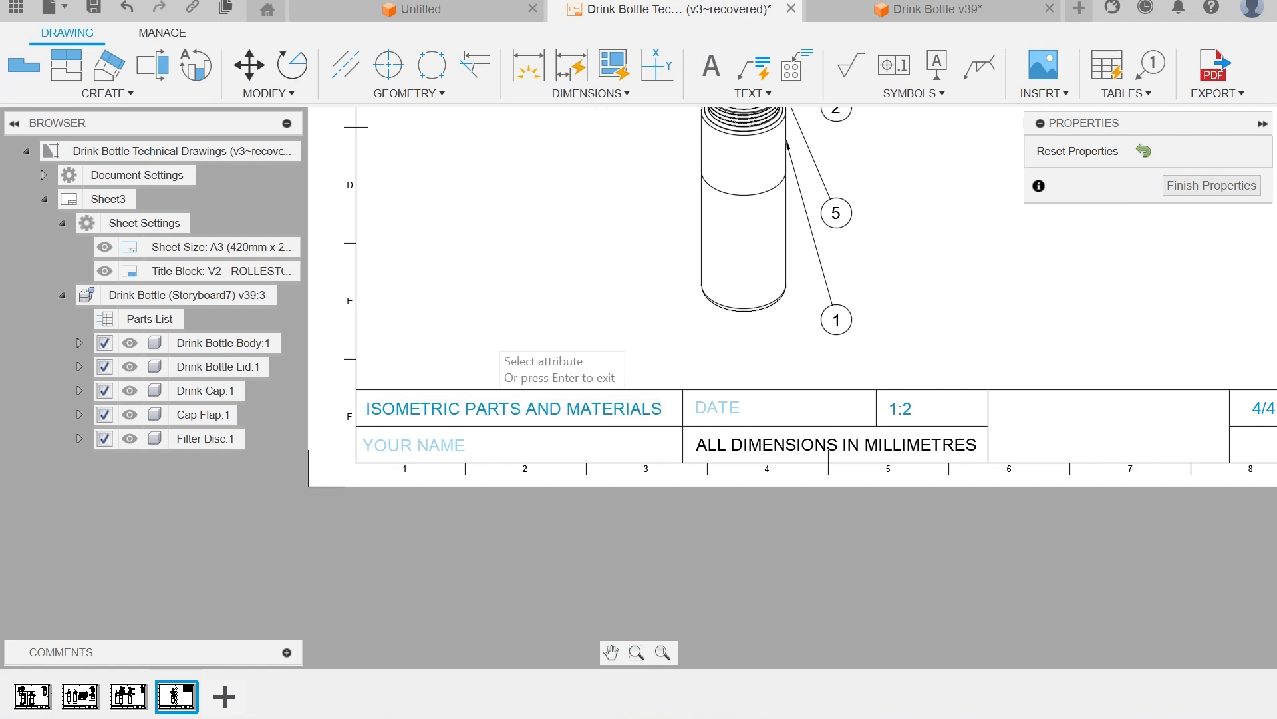
# Step: Fill in the author's full name and the date 05/06/2024 in the title block
pyautogui.click(364, 447)
pyautogui.write('KATE ')
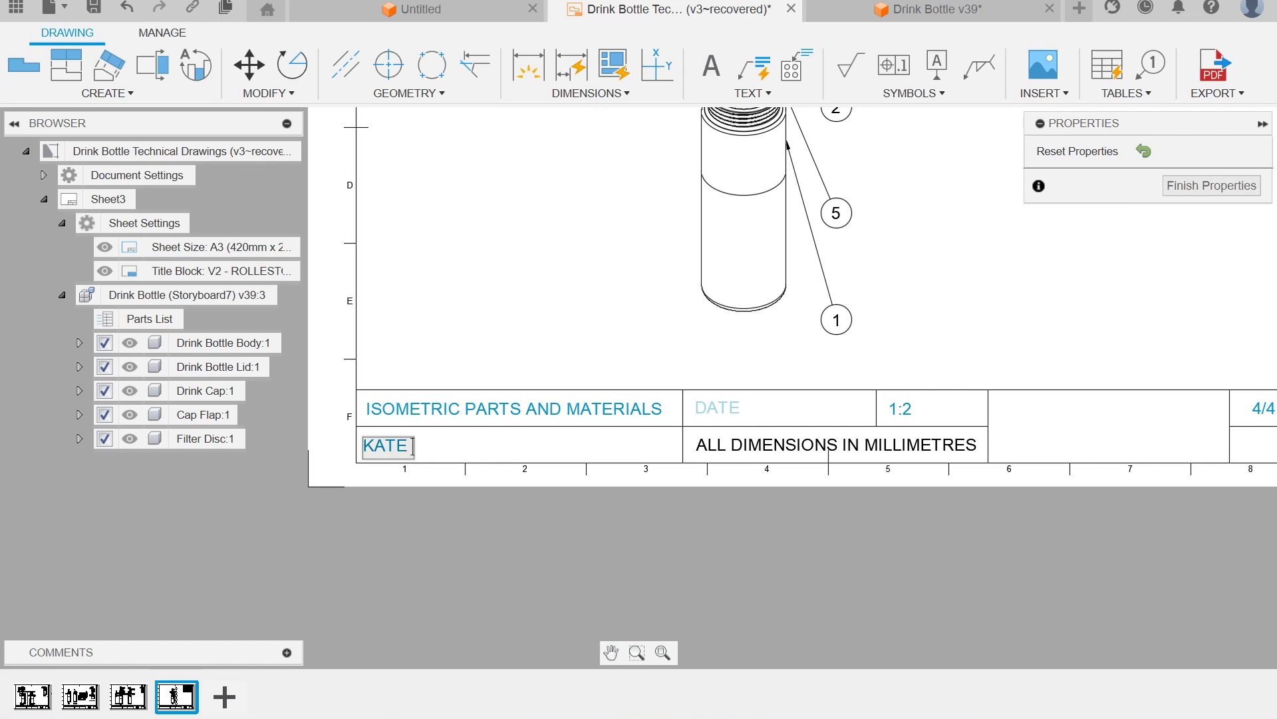
pyautogui.write('ATKINSON')
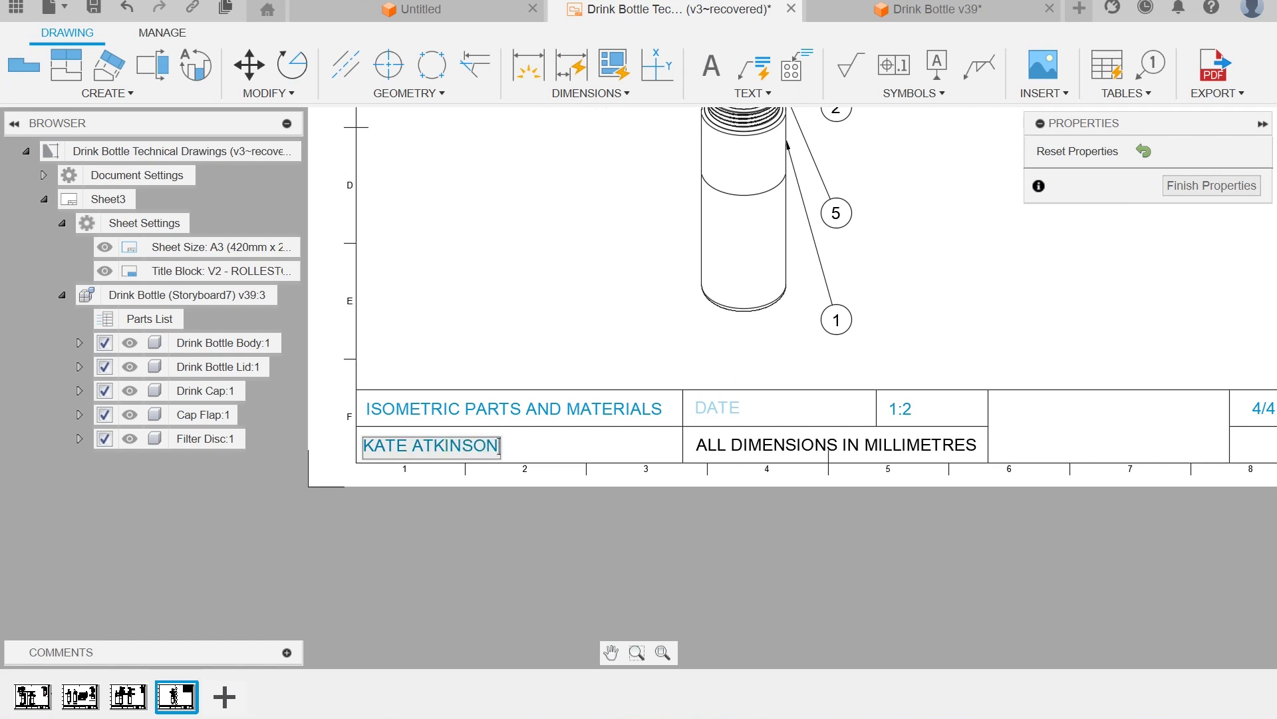
pyautogui.click(605, 438)
pyautogui.click(708, 411)
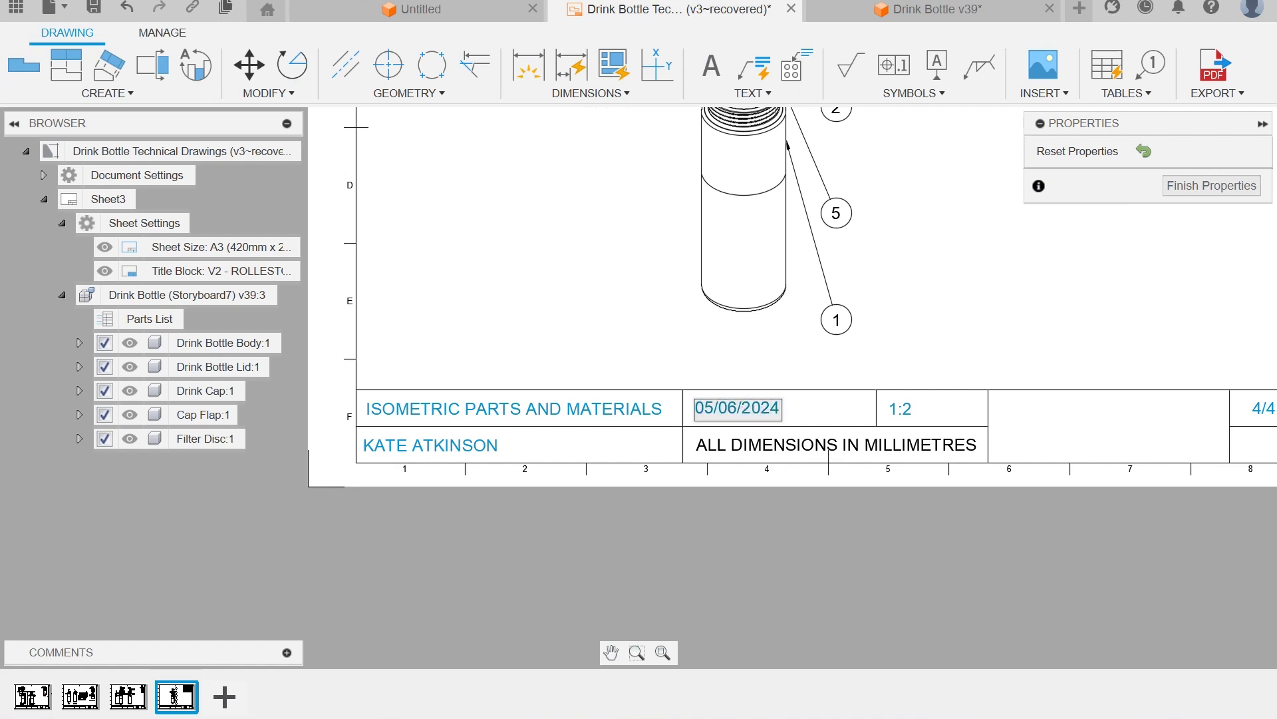
pyautogui.click(666, 362)
# Step: Change the title block's scale entry to SCALE 1:2 and save the drawing as a new version
pyautogui.click(900, 410)
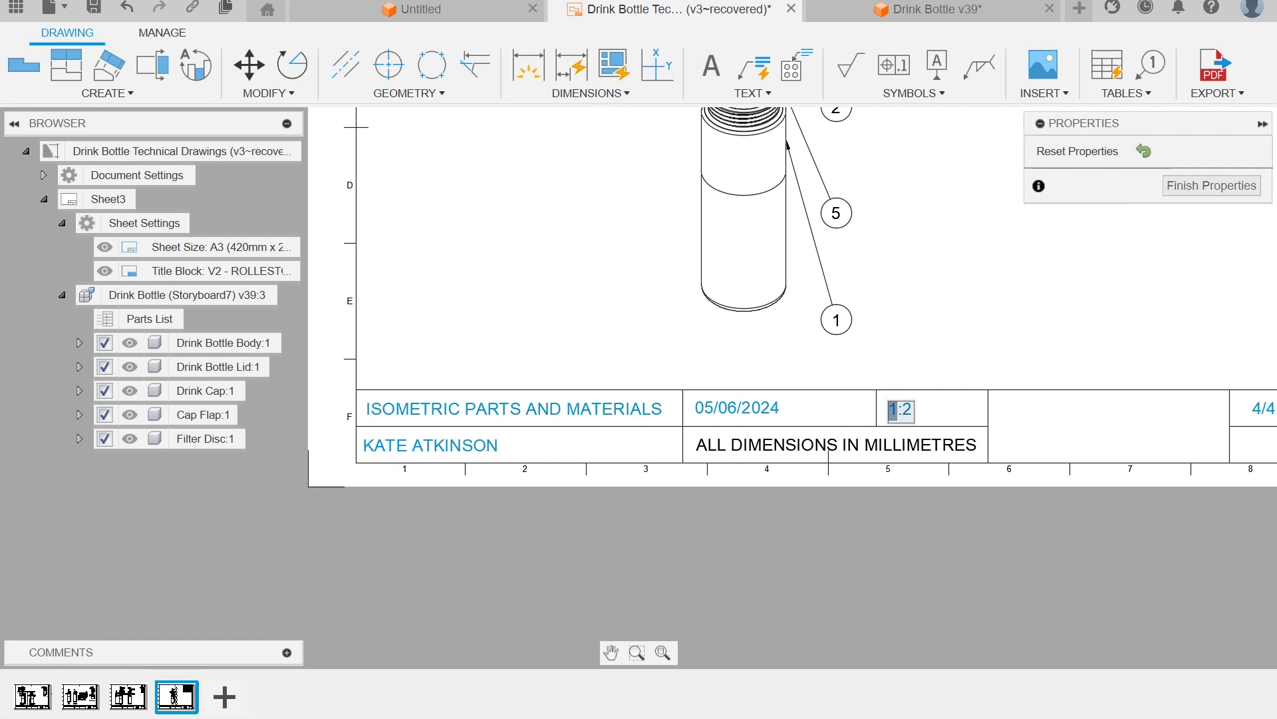
pyautogui.write('SCALE')
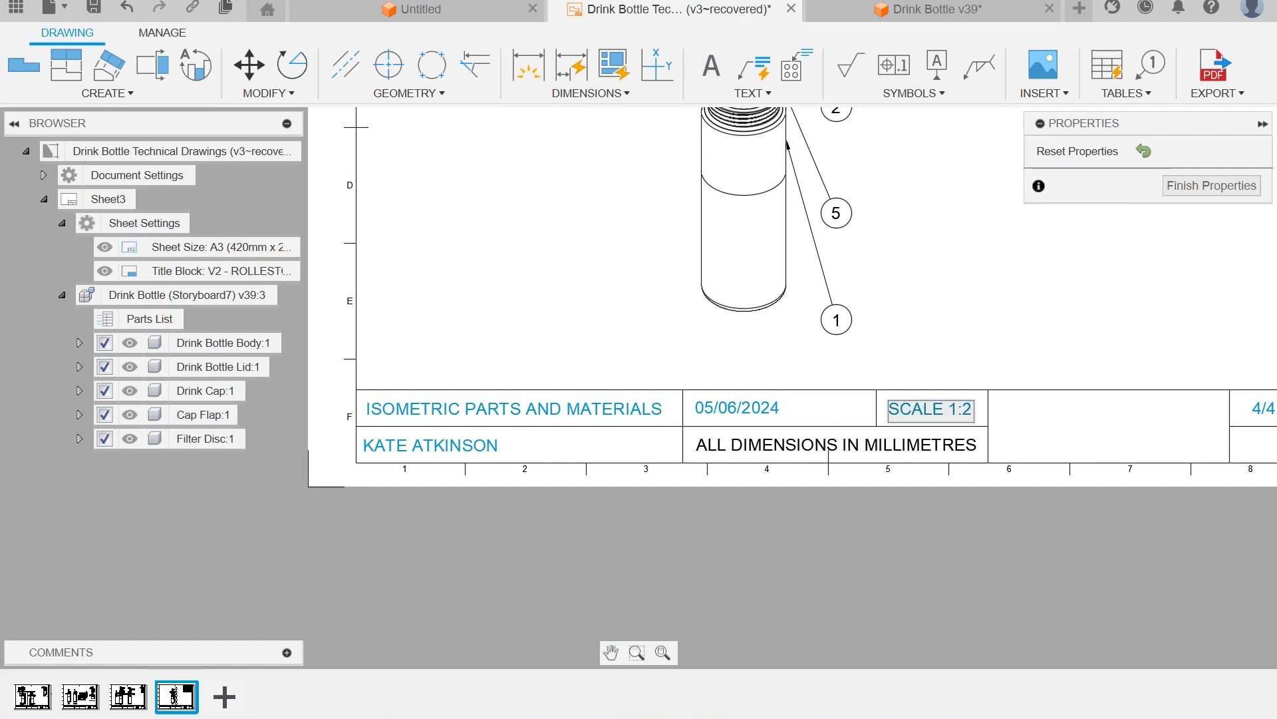
pyautogui.click(917, 343)
pyautogui.moveTo(973, 443); pyautogui.dragTo(882, 454, button='middle')
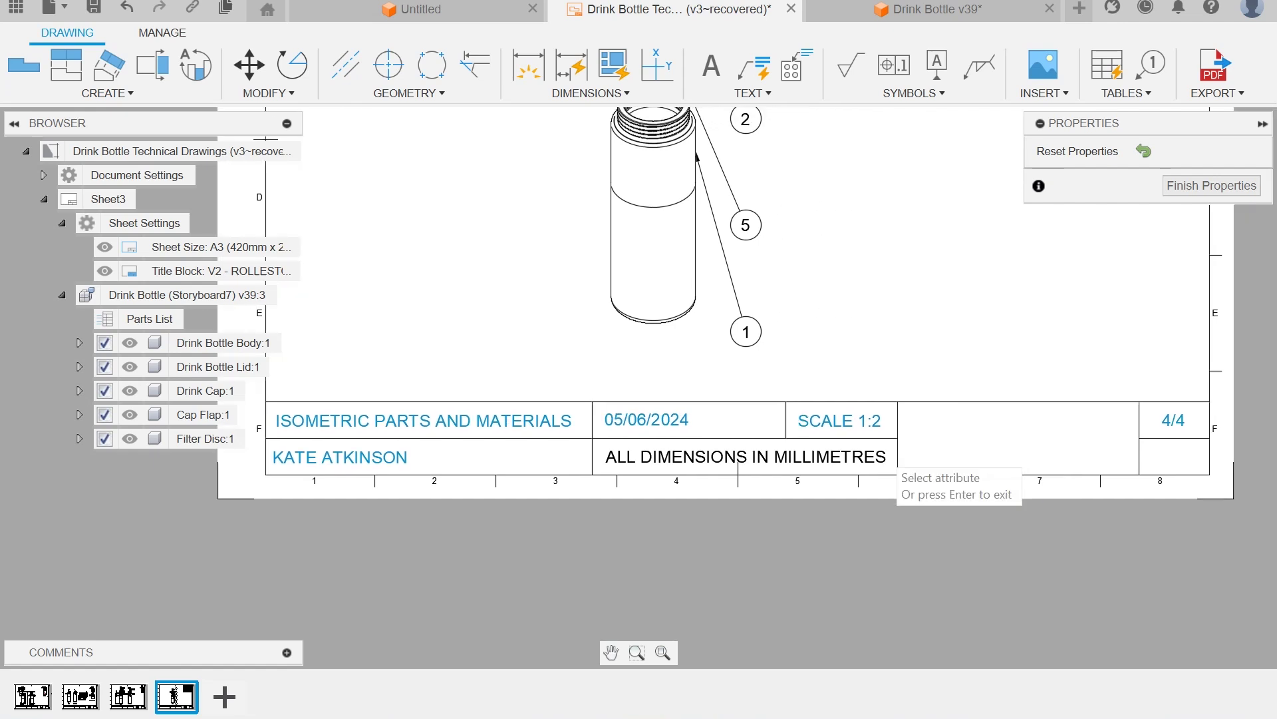
pyautogui.click(1211, 185)
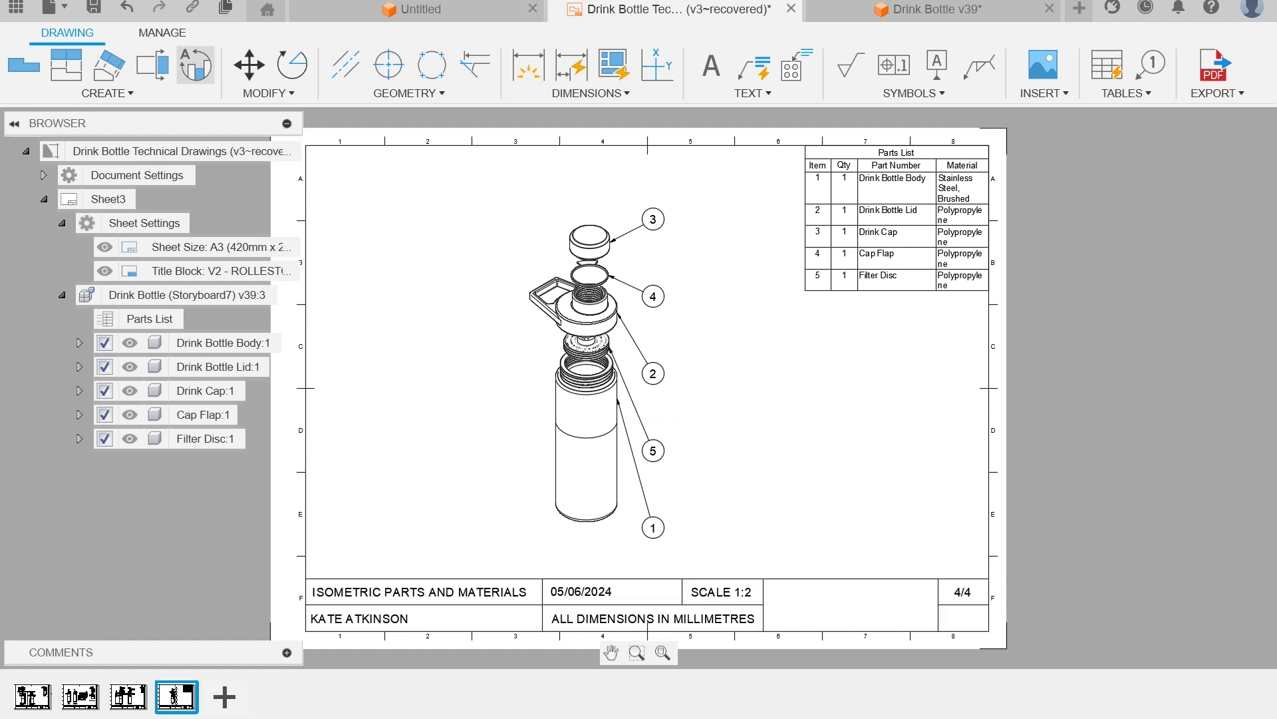
pyautogui.click(93, 7)
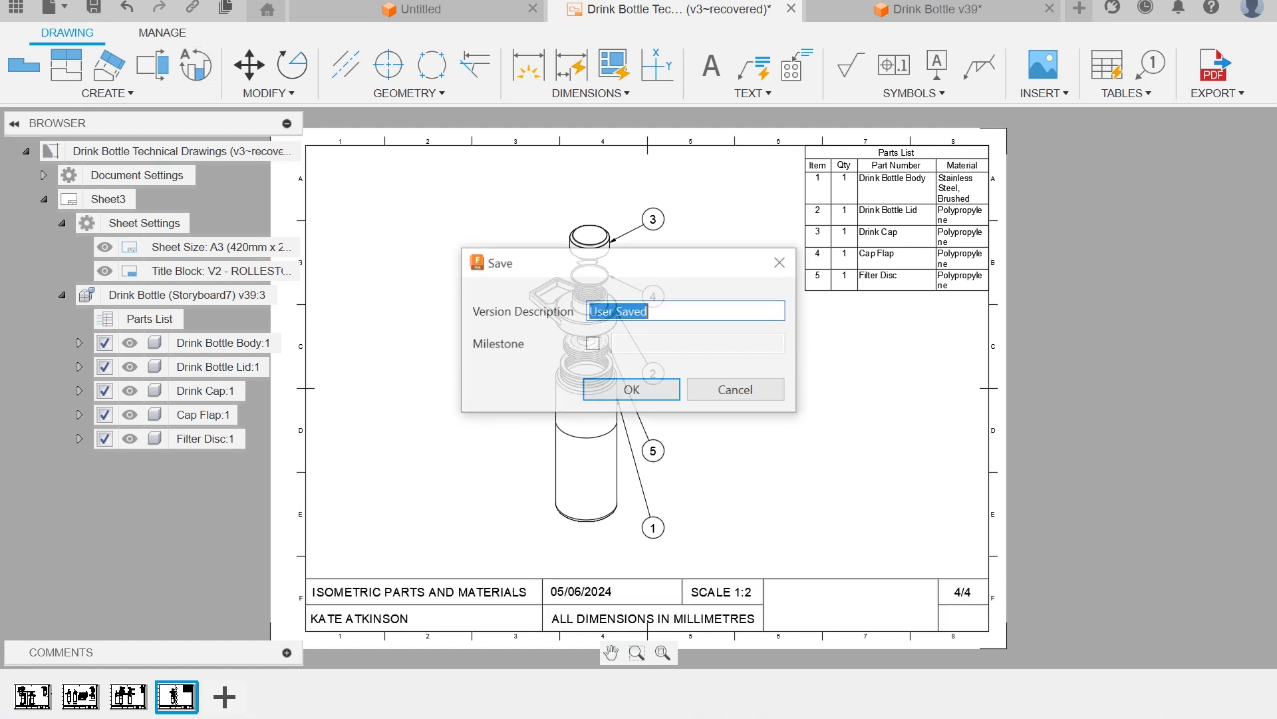
pyautogui.press('Return')
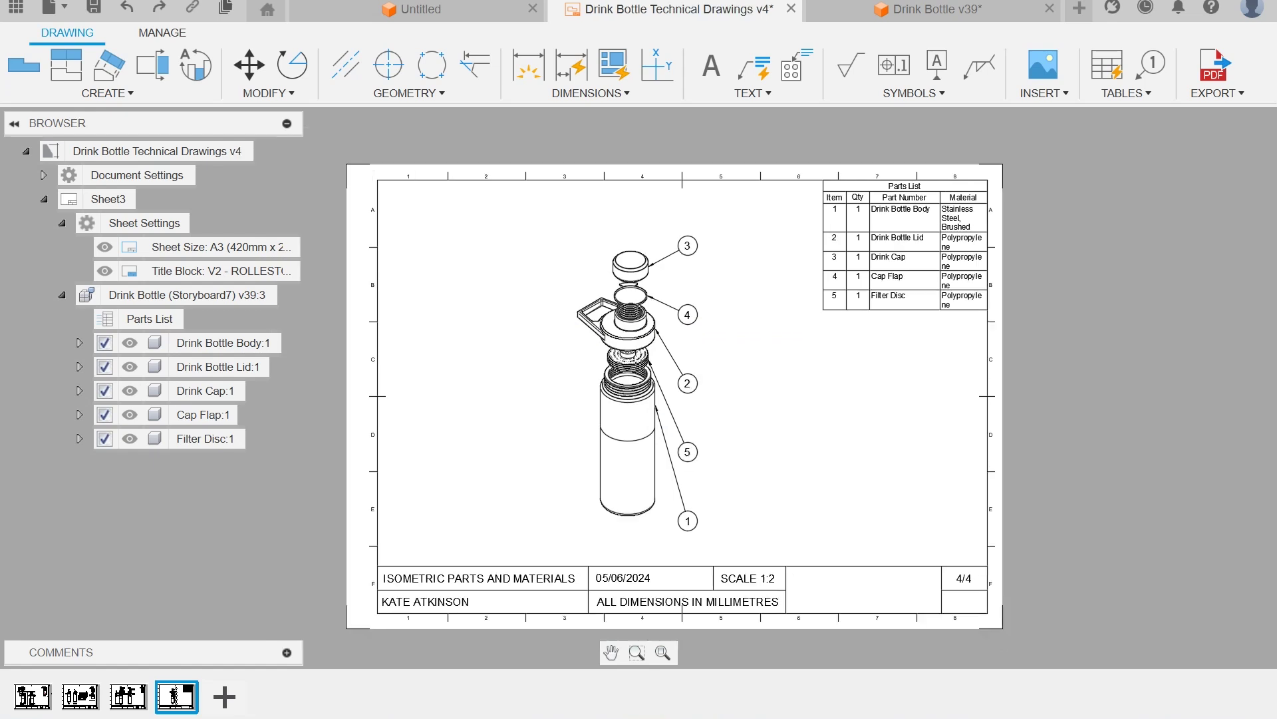
# Step: Place a visible-edges base view of the assembled bottle model beside the exploded view, HOME orientation, scale 1:2
pyautogui.click(23, 65)
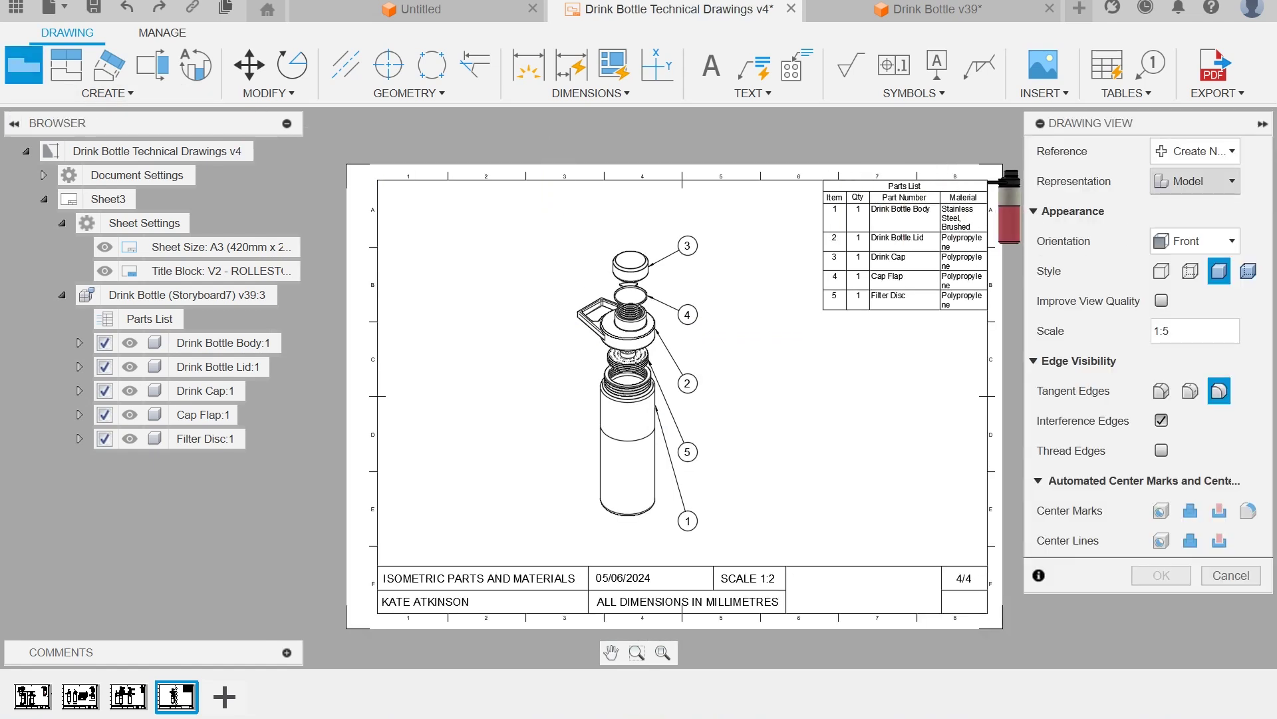
pyautogui.click(1196, 181)
pyautogui.click(1188, 206)
pyautogui.click(1196, 241)
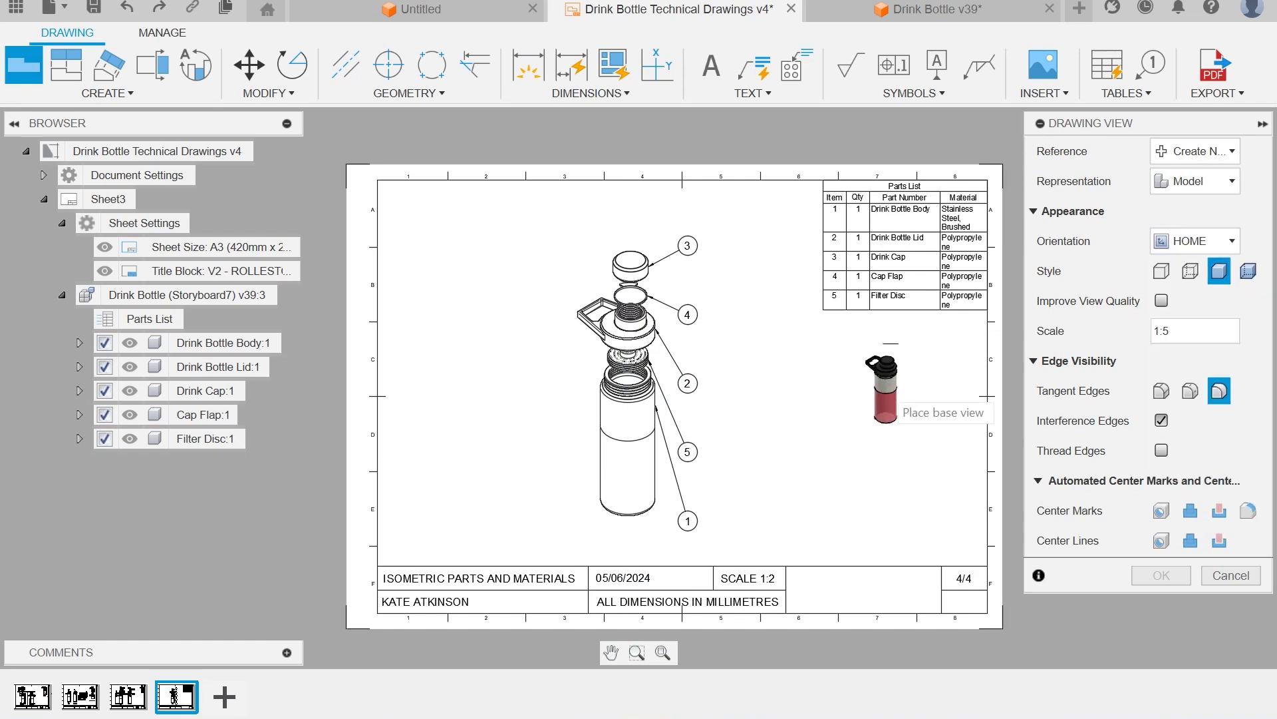
pyautogui.press('BackSpace')
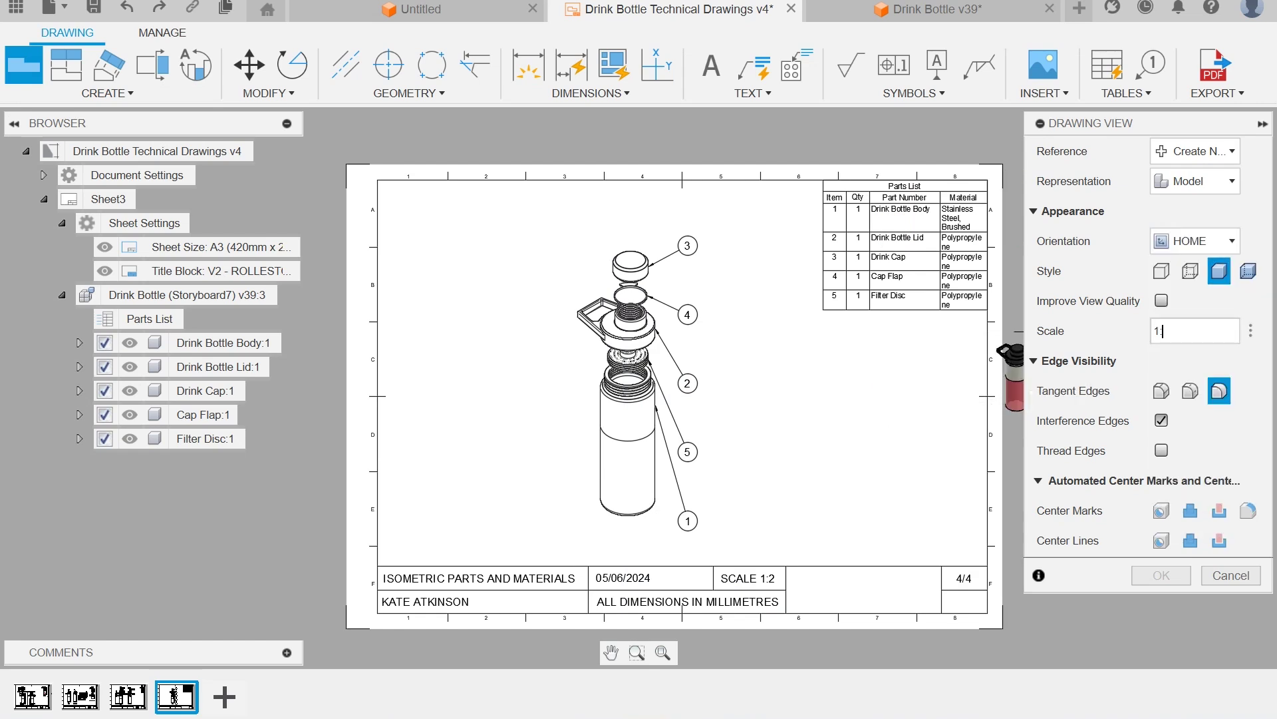
pyautogui.write('2')
pyautogui.click(1162, 271)
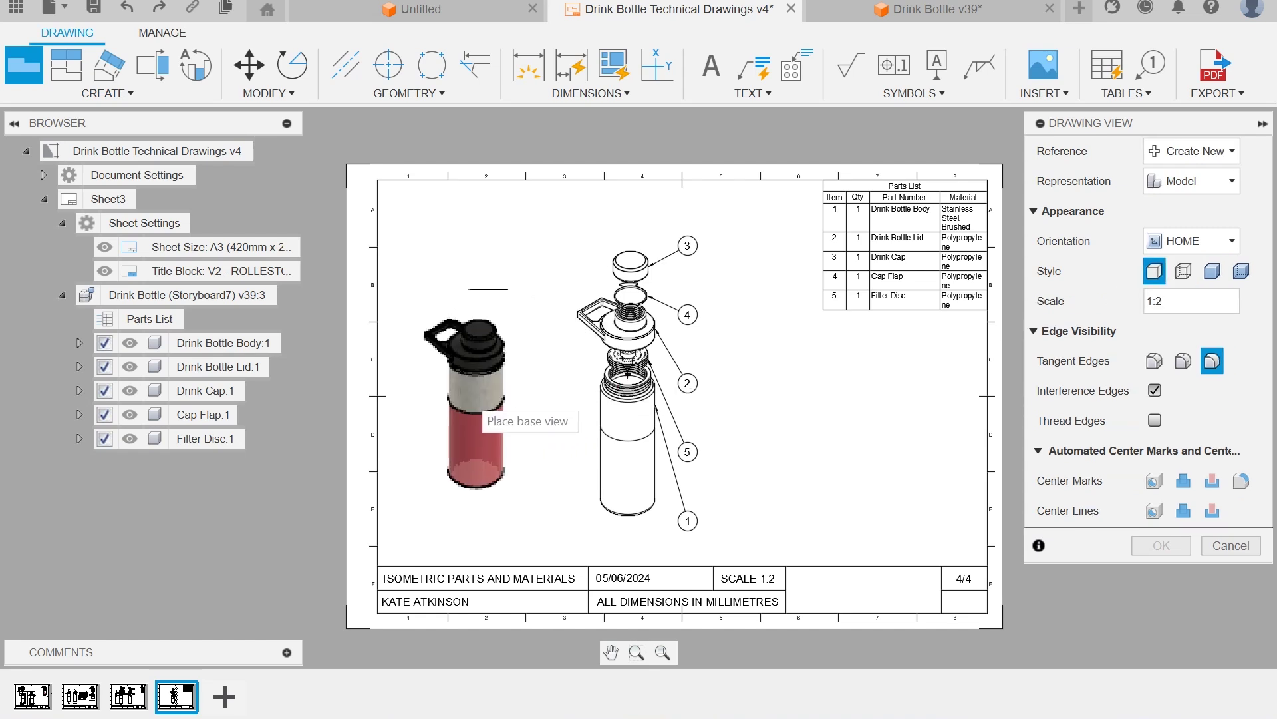
pyautogui.click(467, 390)
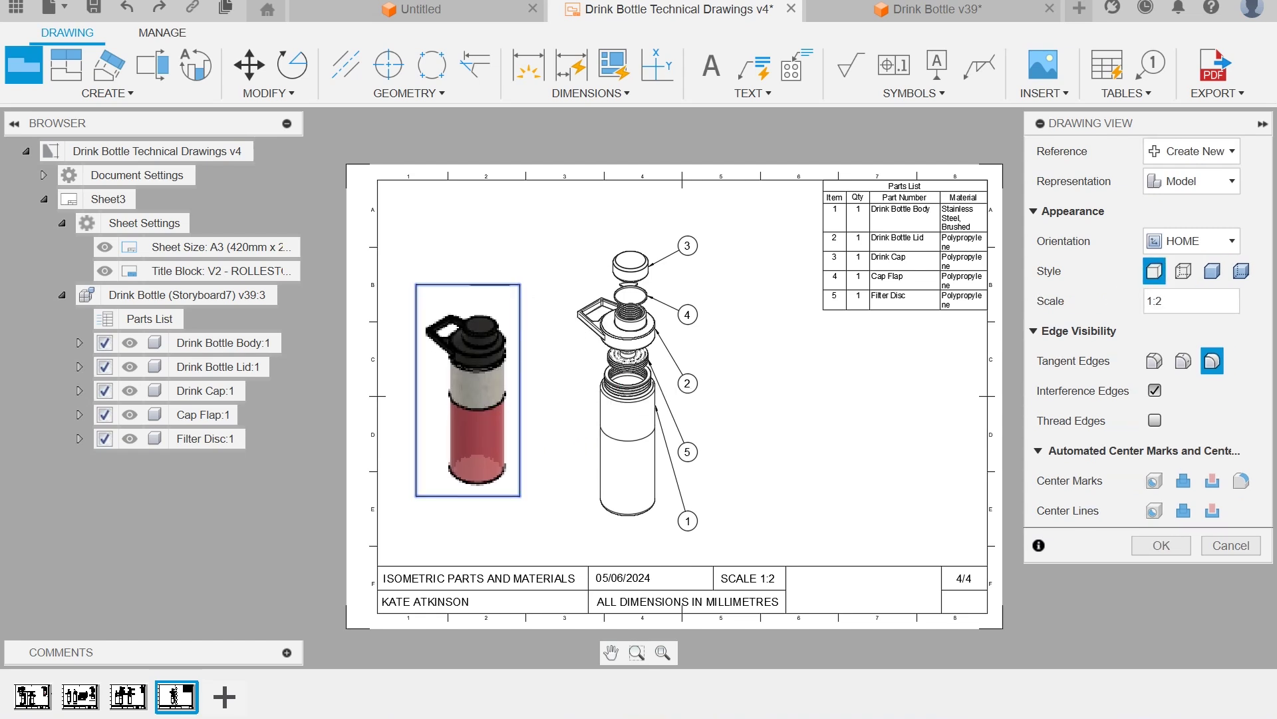
pyautogui.click(1161, 545)
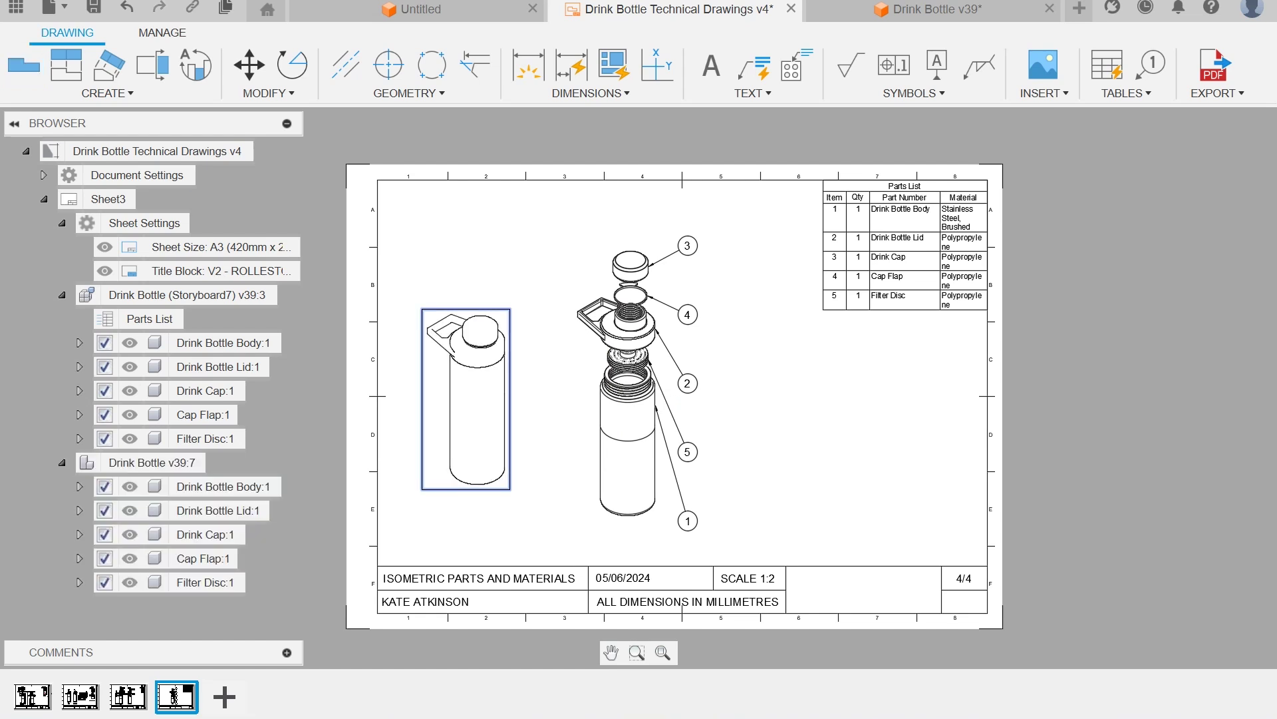
# Step: Set the assembled bottle view's tangent edges to the shortened style and save the drawing as a new version
pyautogui.doubleClick(466, 400)
pyautogui.click(1183, 301)
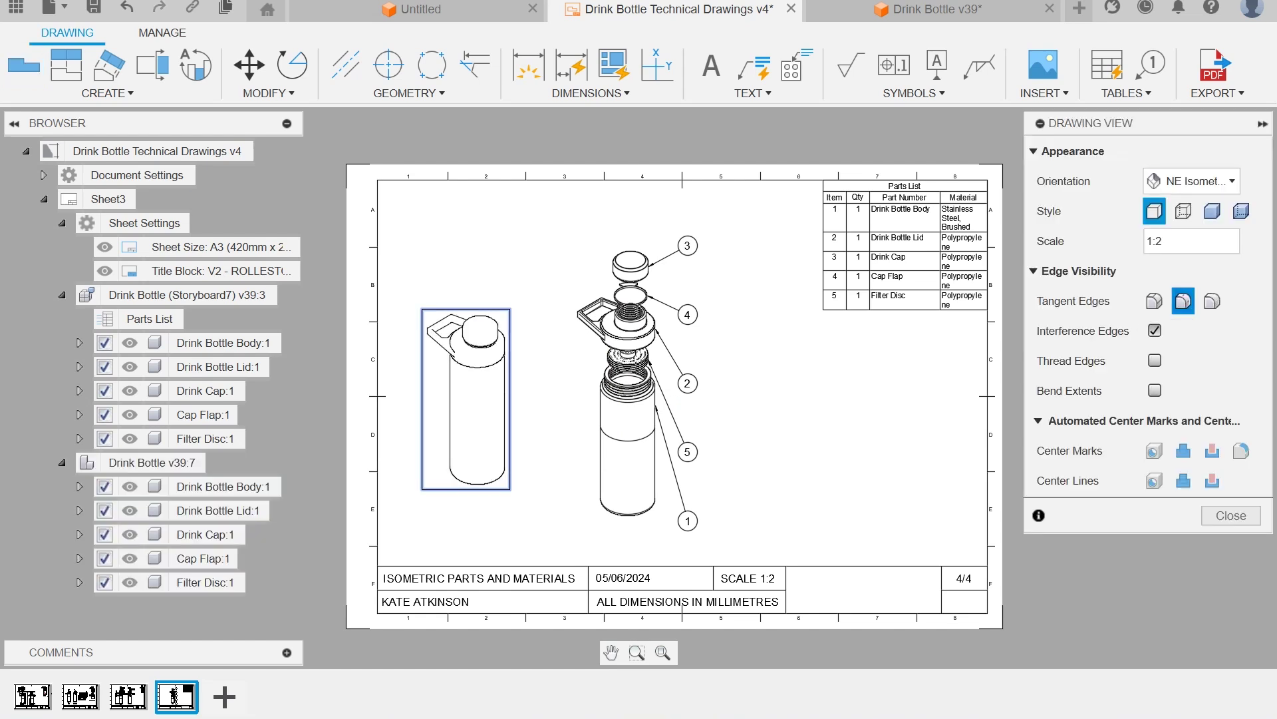
pyautogui.click(1154, 302)
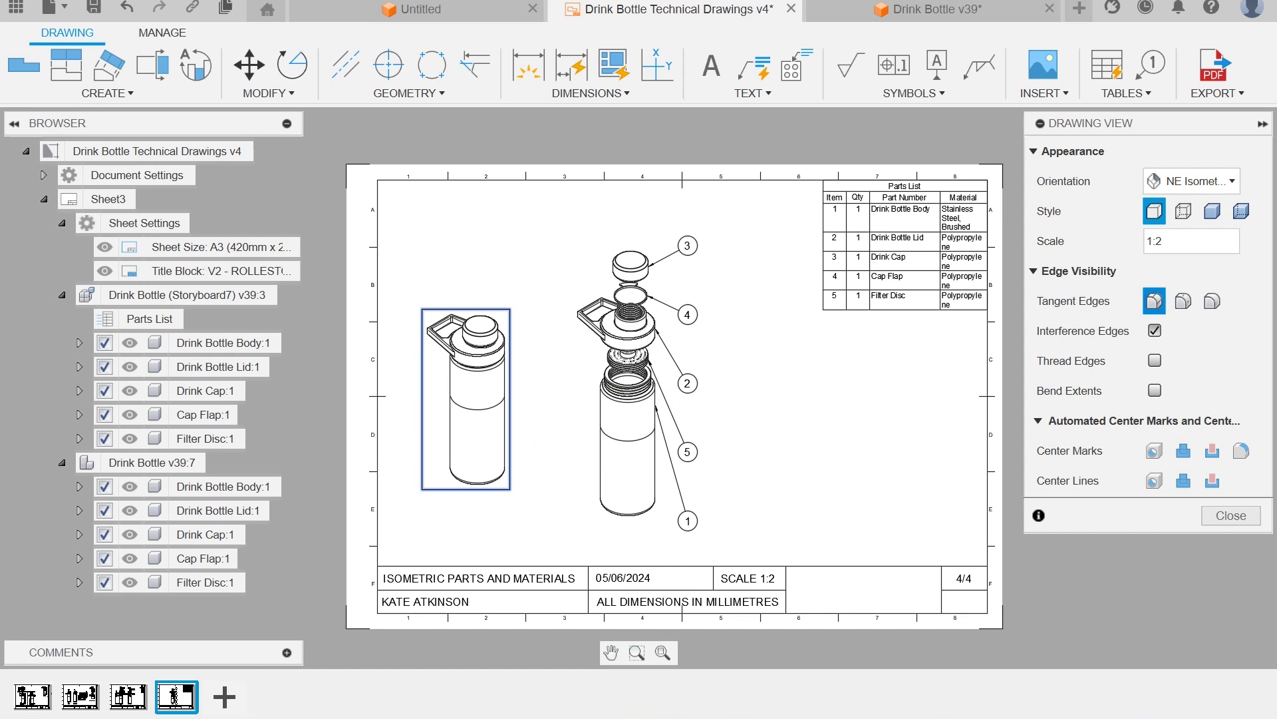
pyautogui.click(1183, 302)
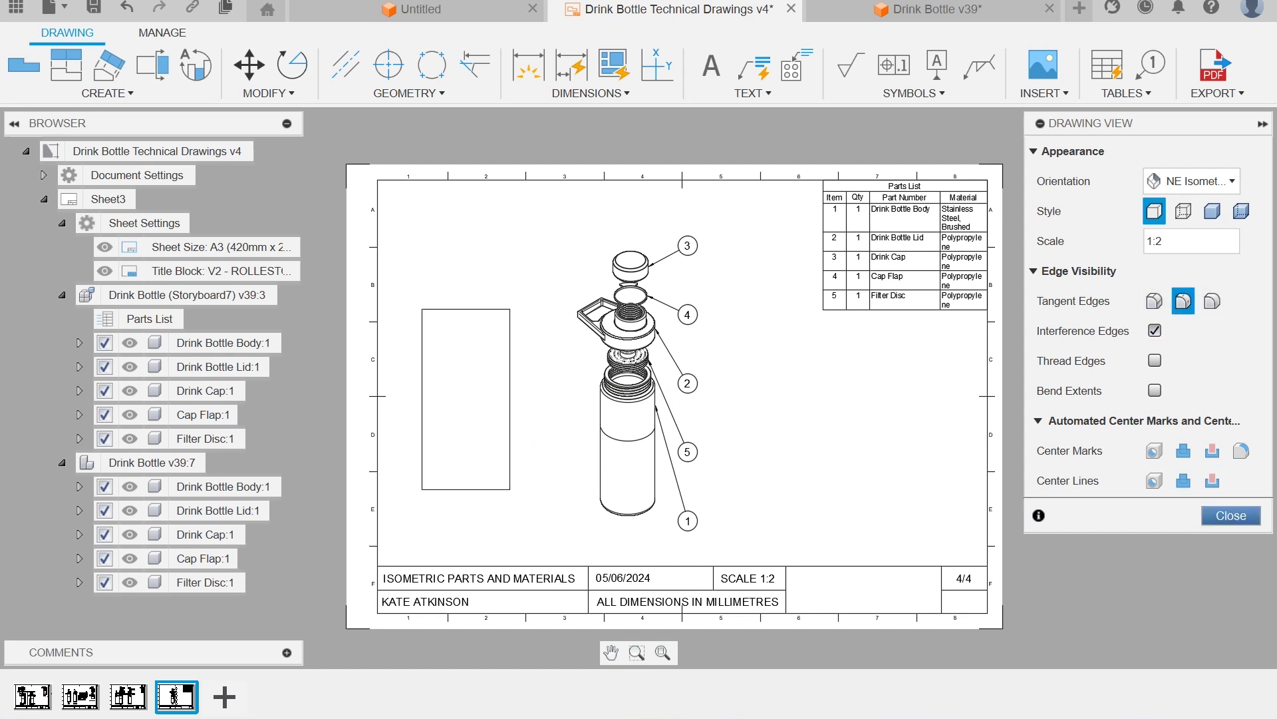
pyautogui.click(1231, 516)
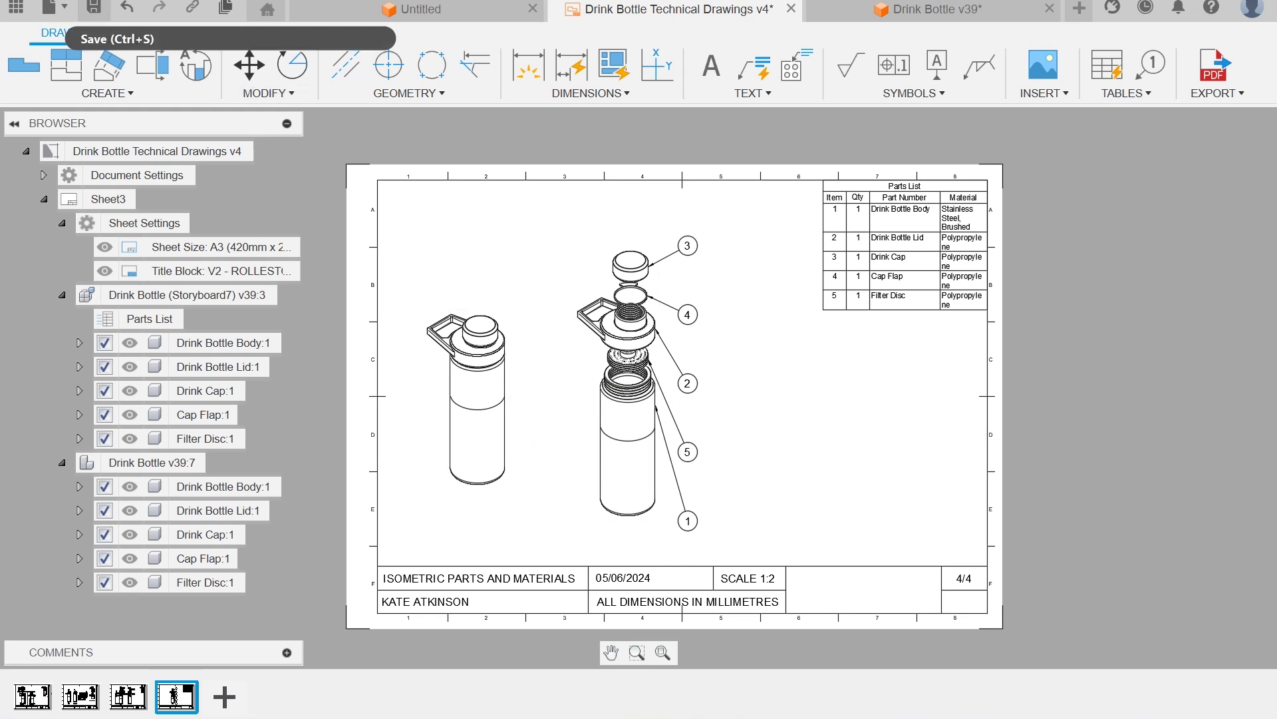
pyautogui.click(94, 8)
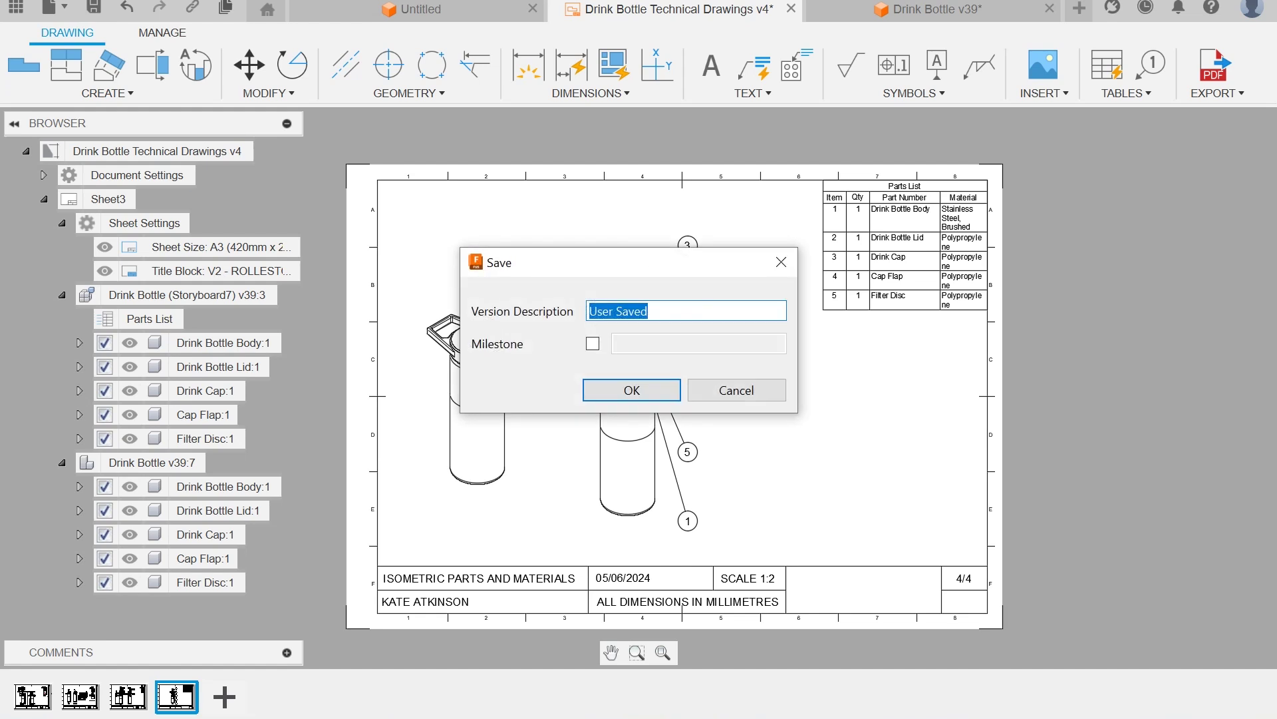
pyautogui.click(632, 389)
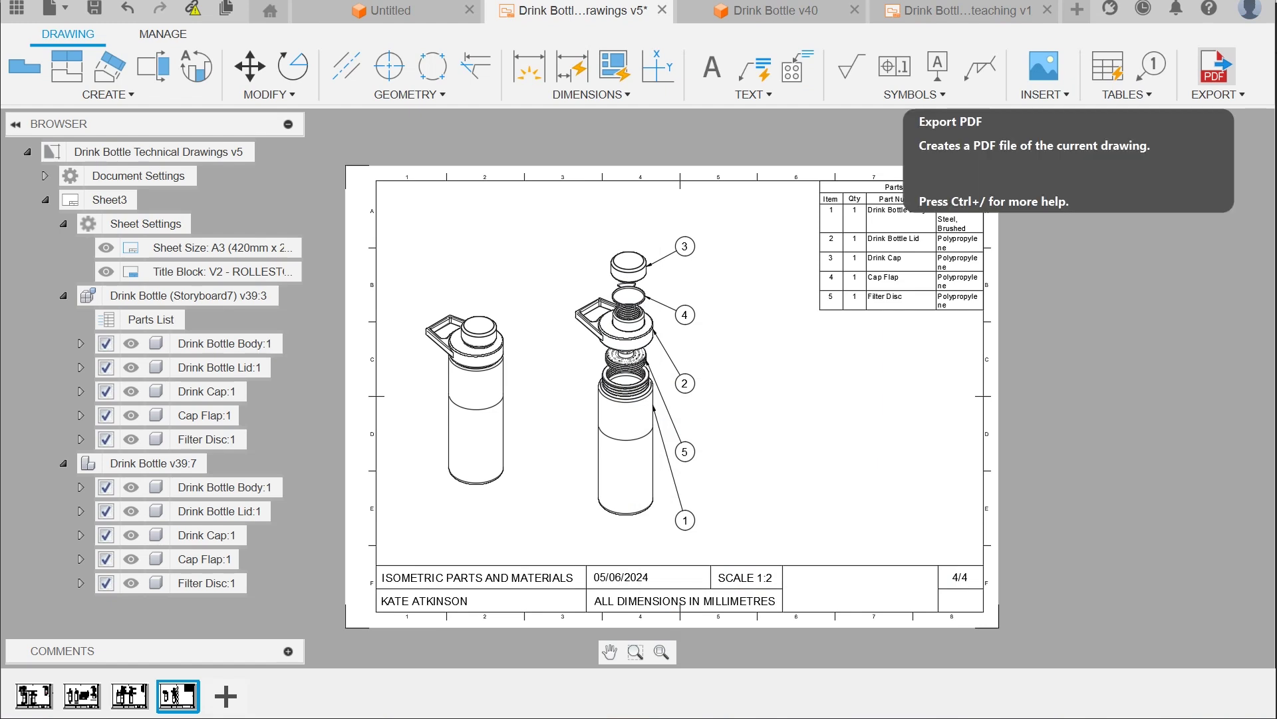
# Step: Set up a PDF export that covers all sheets of the drawing
pyautogui.click(1217, 67)
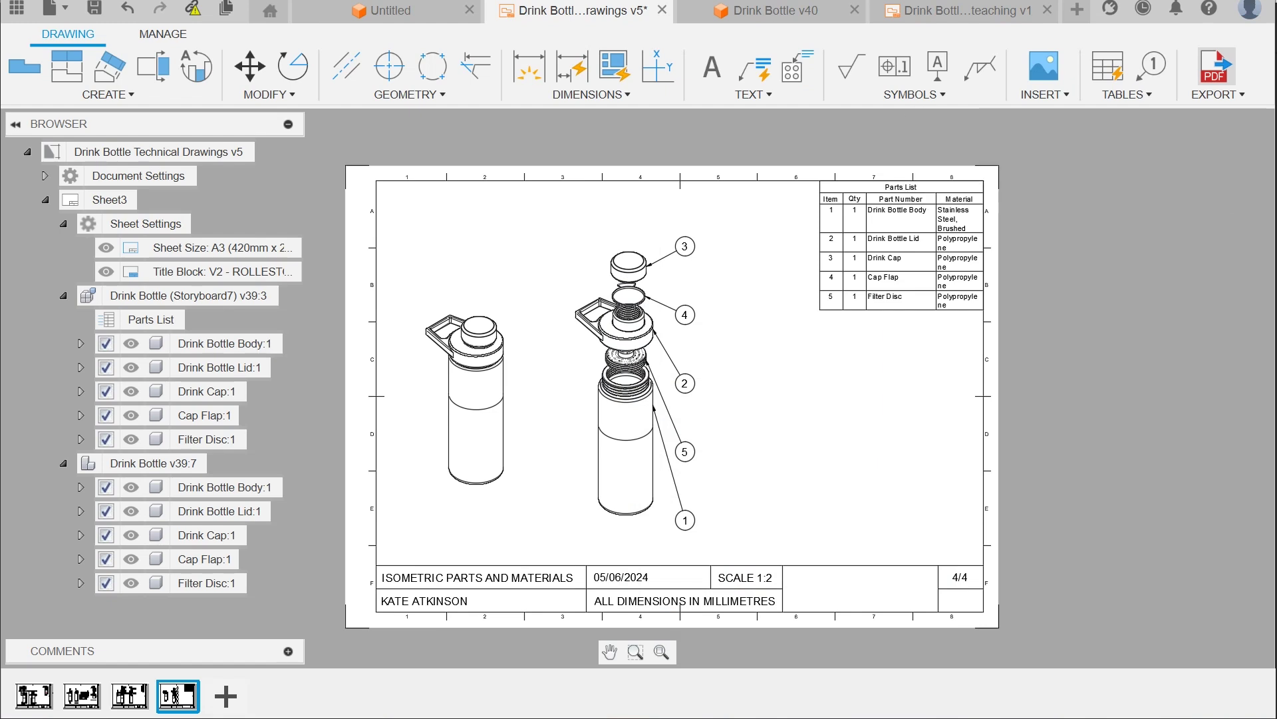
pyautogui.click(1172, 152)
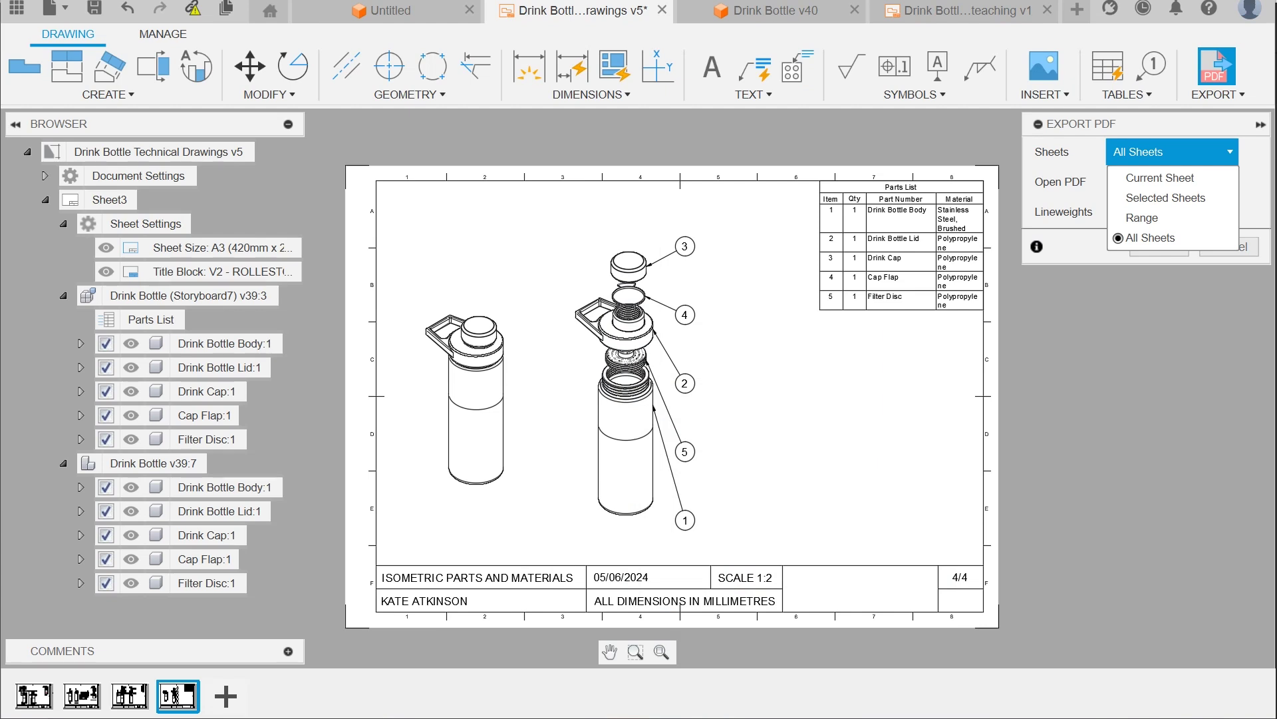
pyautogui.click(1150, 239)
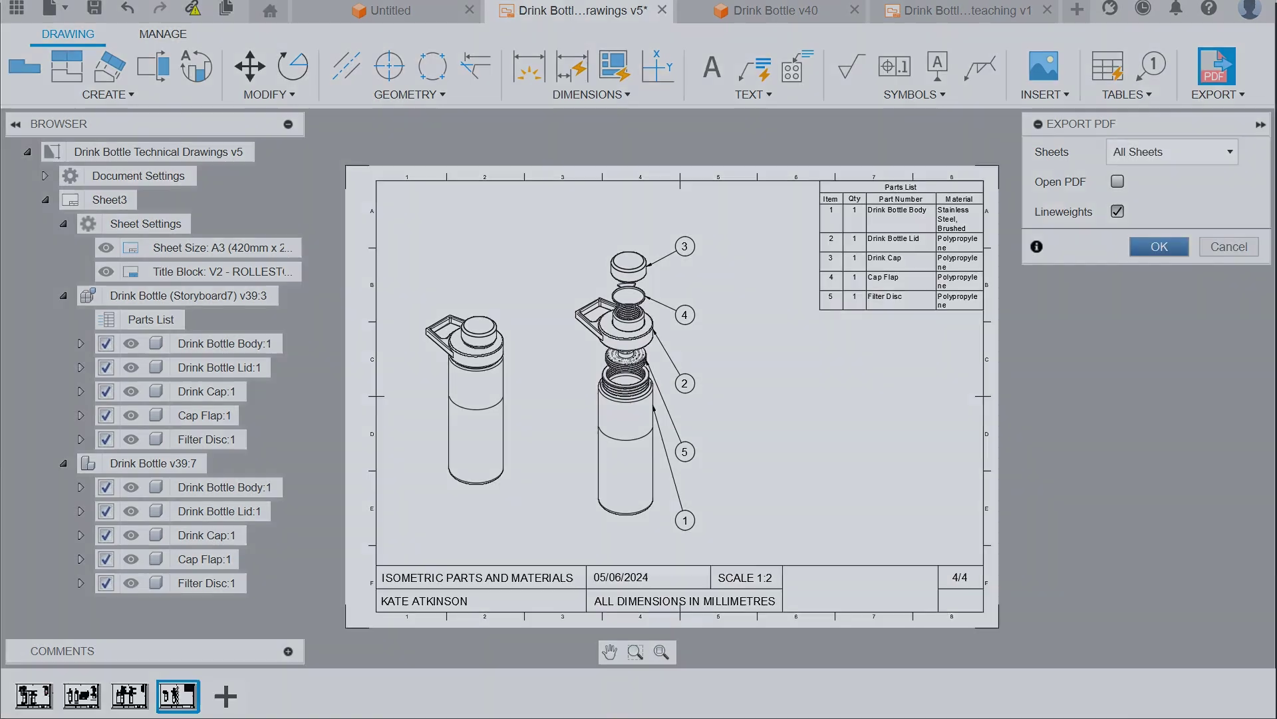
pyautogui.press('Return')
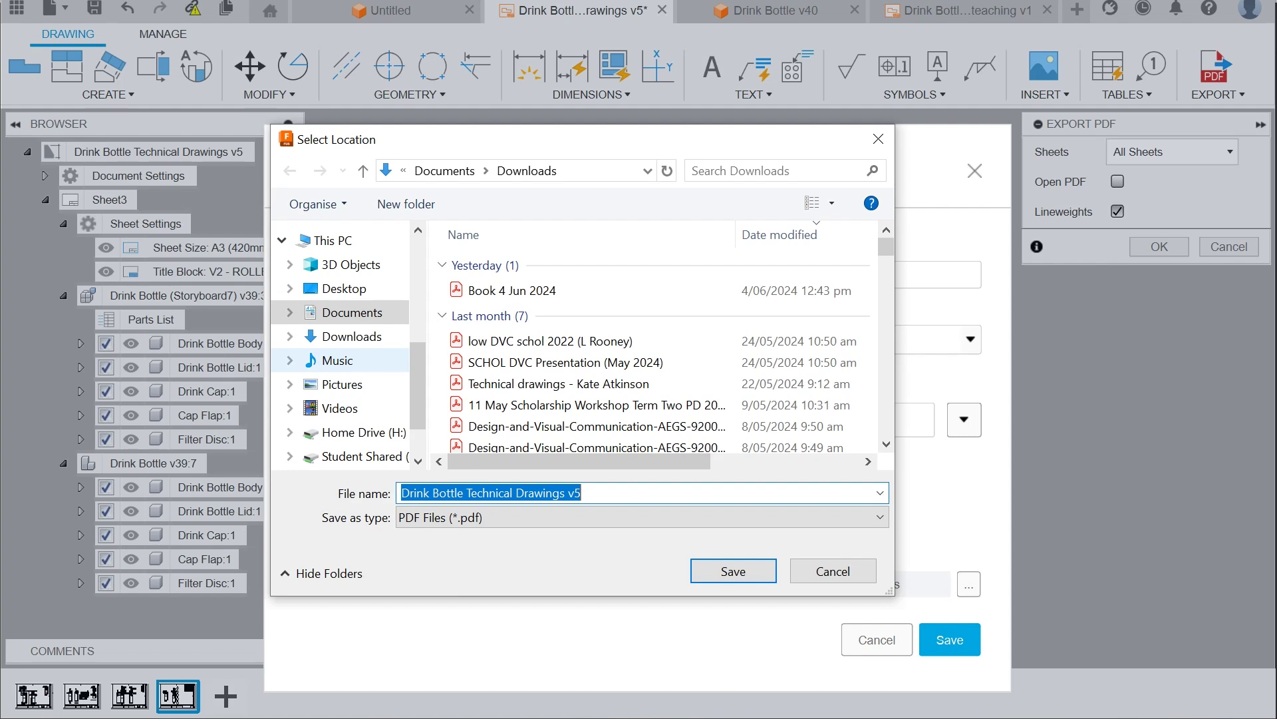
# Step: Save the PDF in Documents/2024/11DVC, named Drink Bottle Technical Drawings followed by the author's full name, replacing the existing file
pyautogui.click(351, 337)
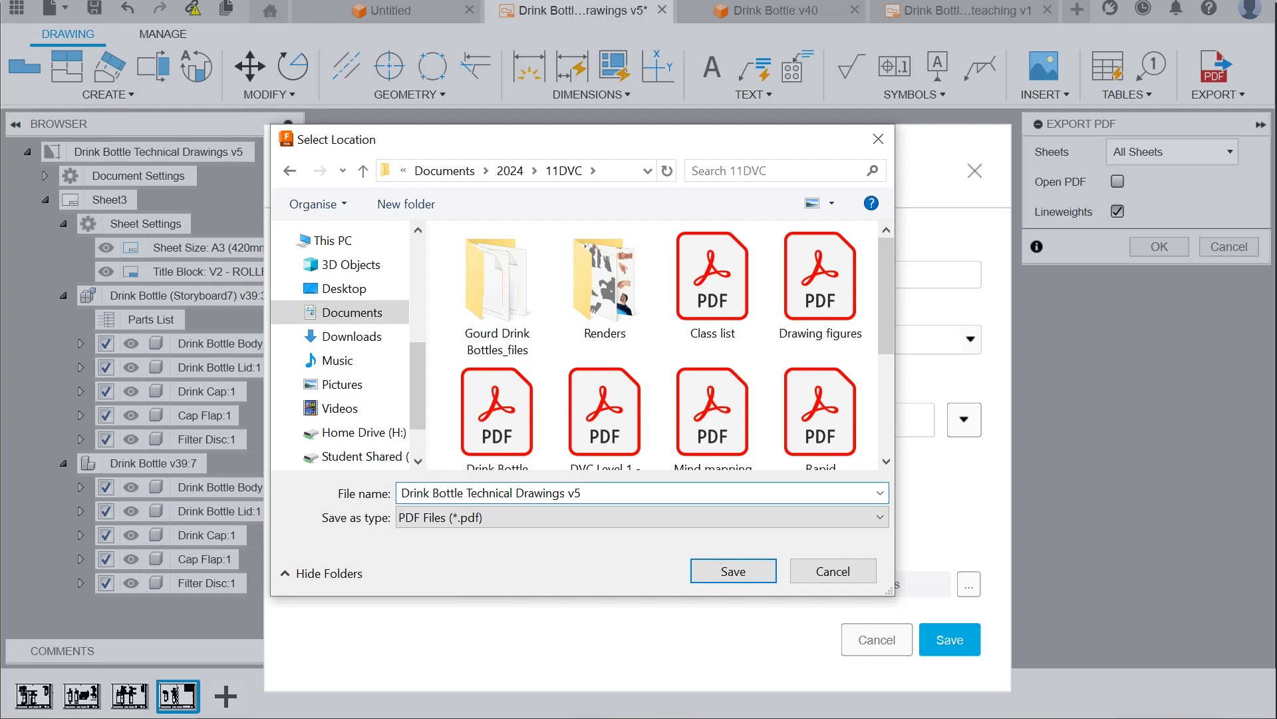
pyautogui.press('BackSpace')
pyautogui.press('BackSpace')
pyautogui.press('BackSpace')
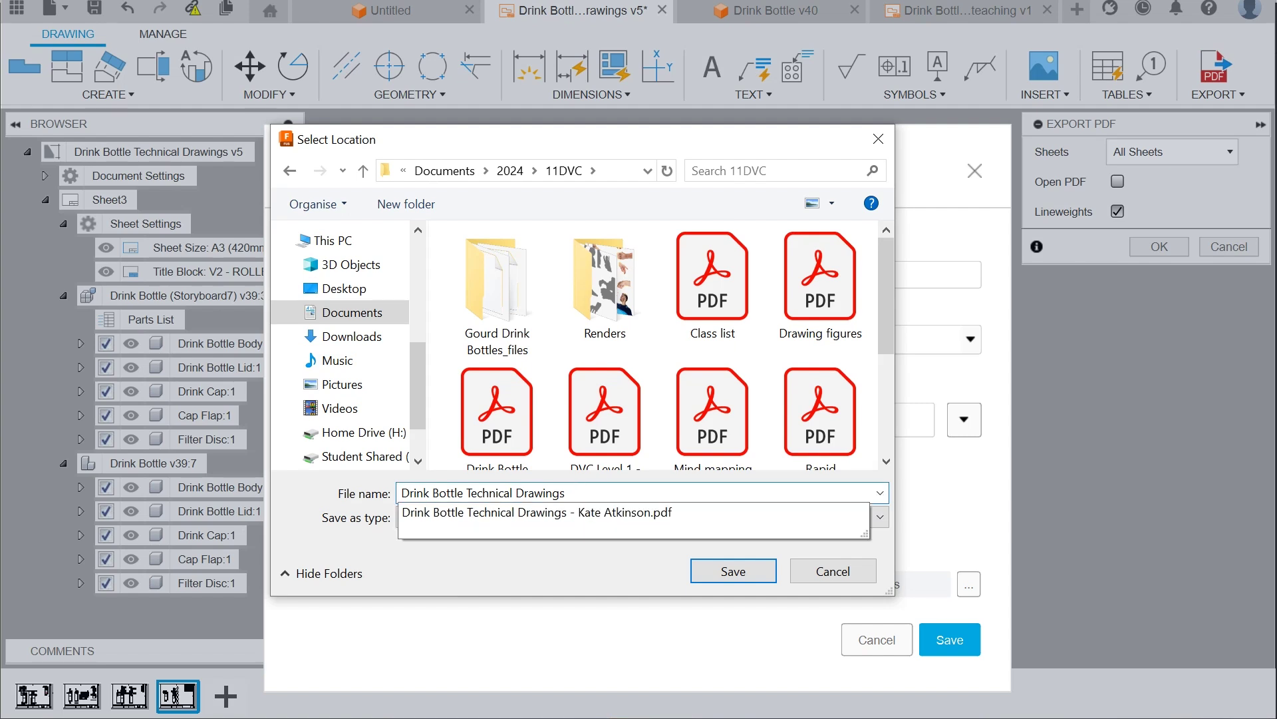
pyautogui.write('- Kate Atkinson')
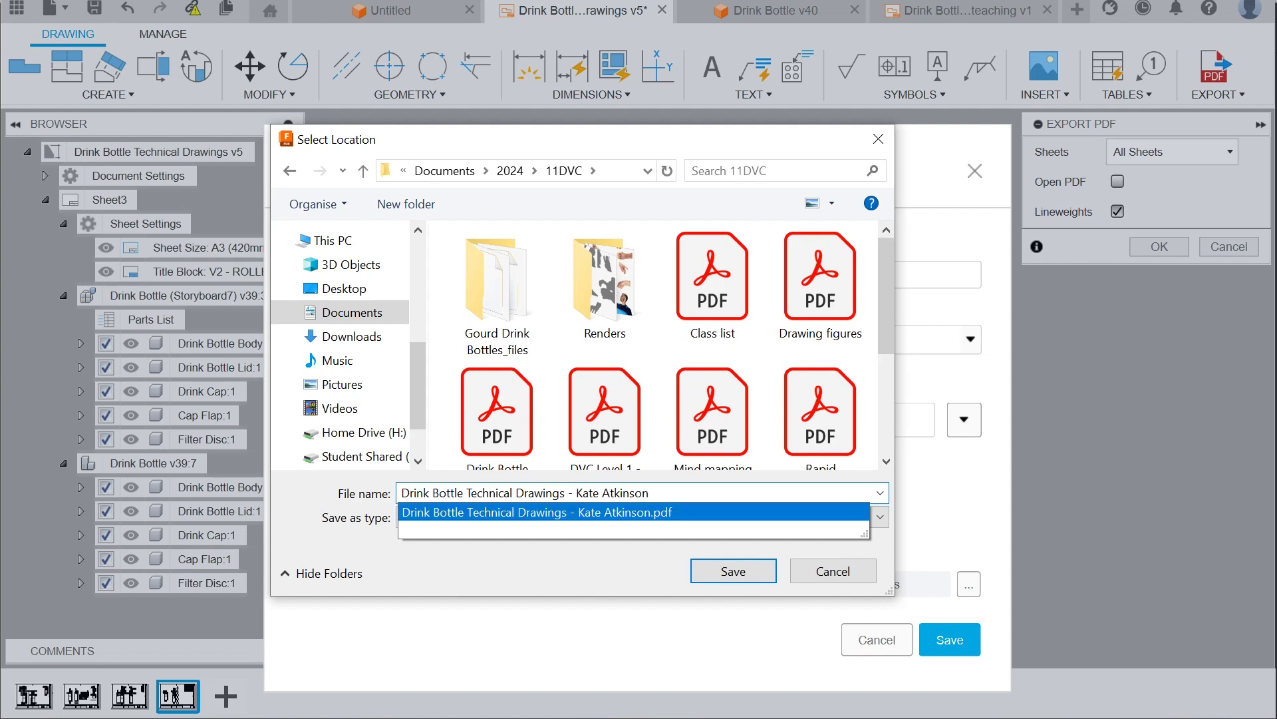
pyautogui.press('Return')
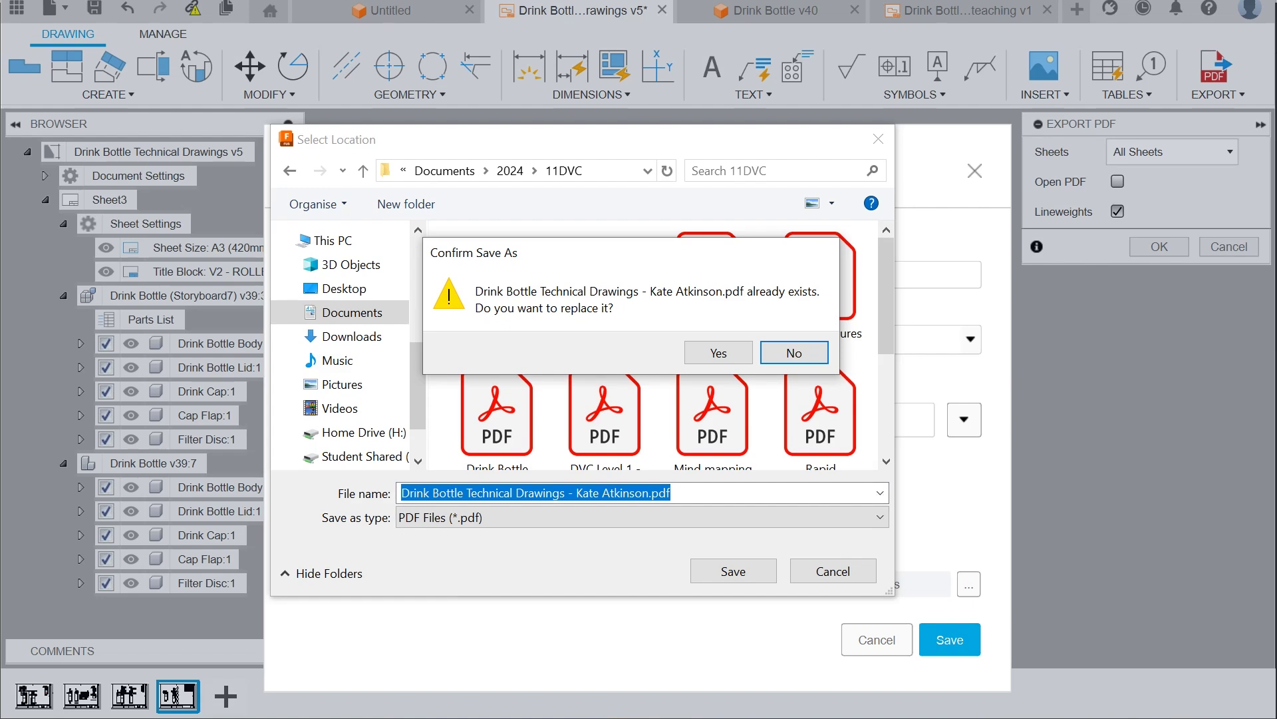
pyautogui.press('y')
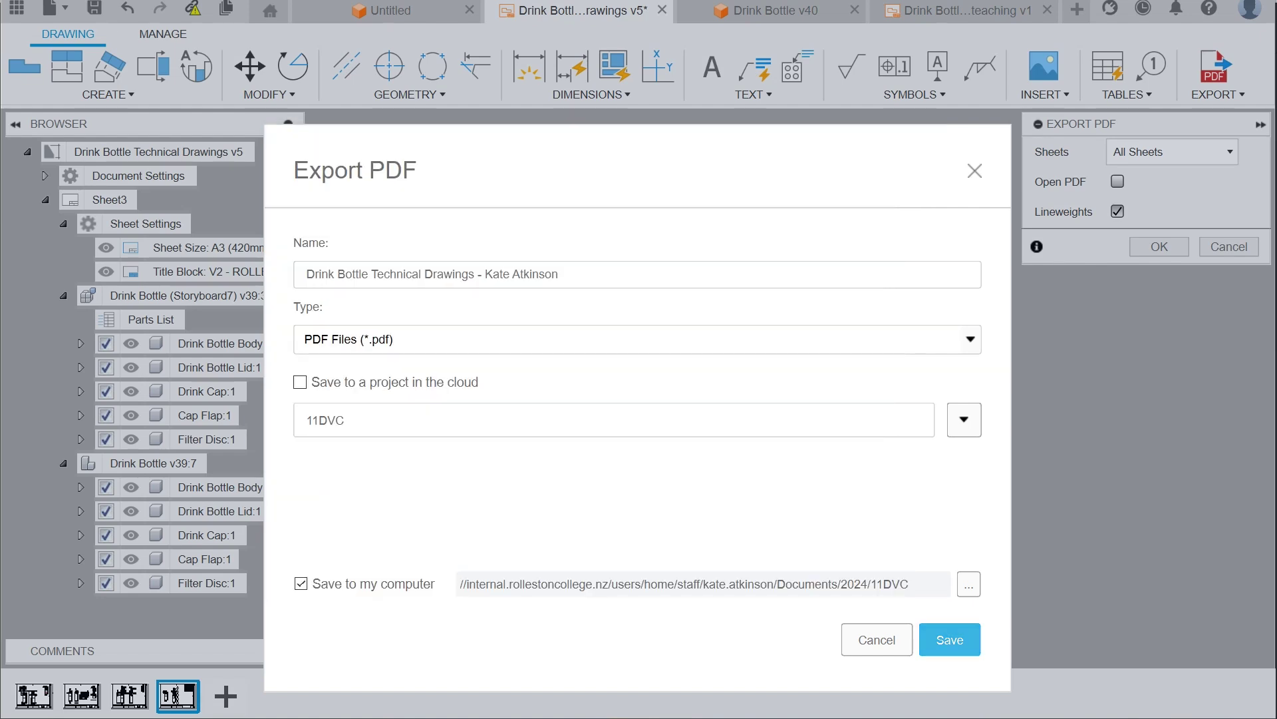
pyautogui.click(949, 639)
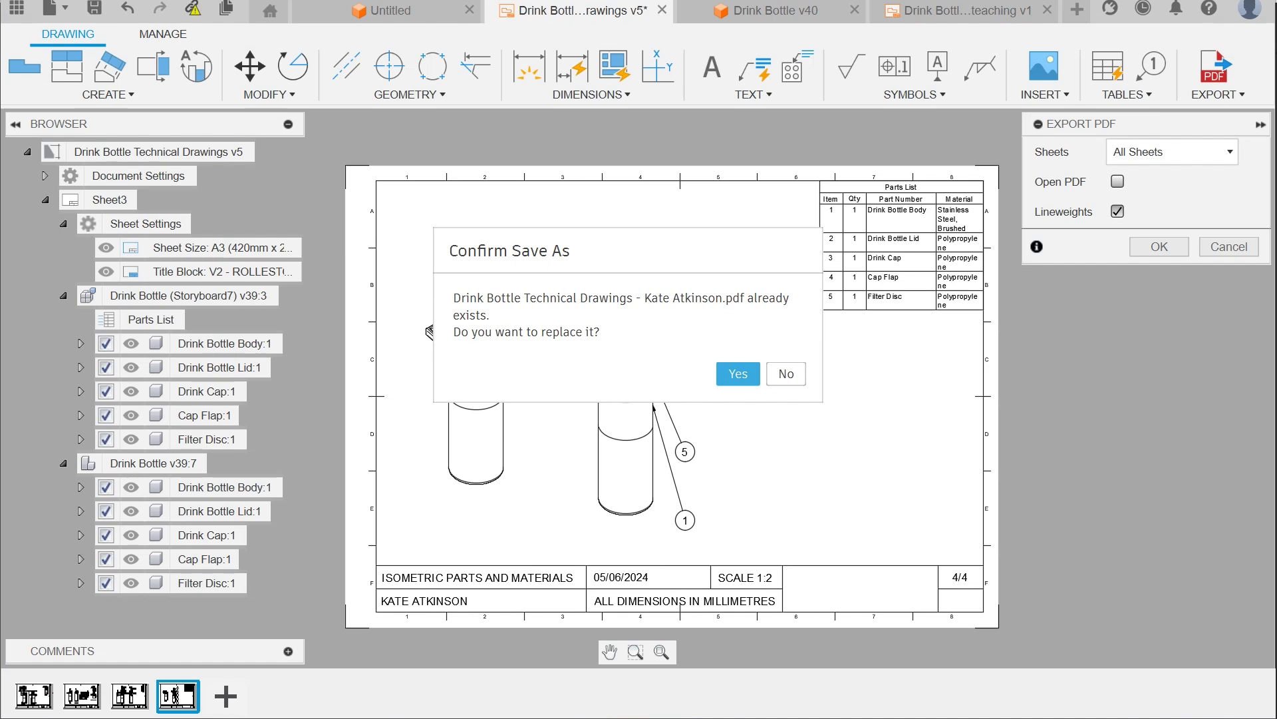
pyautogui.press('Return')
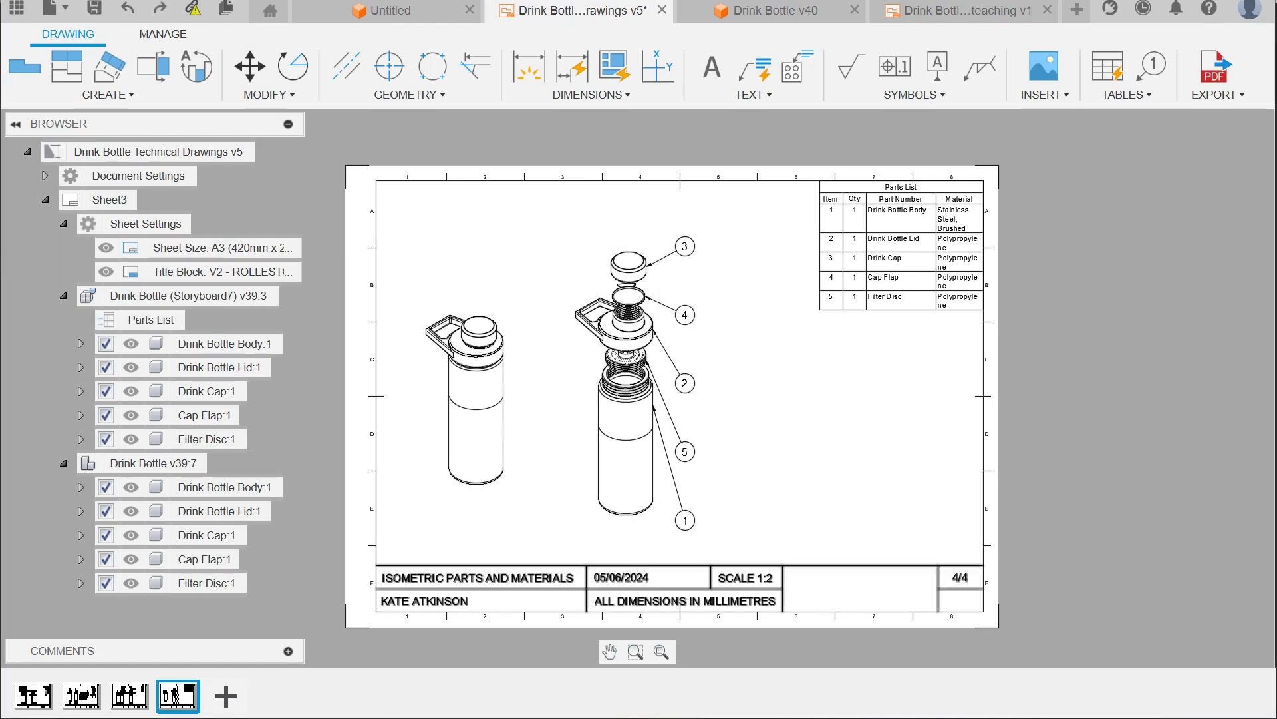
# Step: Switch to File Explorer, open the exported drink bottle PDF from Documents/2024/11DVC and look through its sheets
pyautogui.click(543, 717)
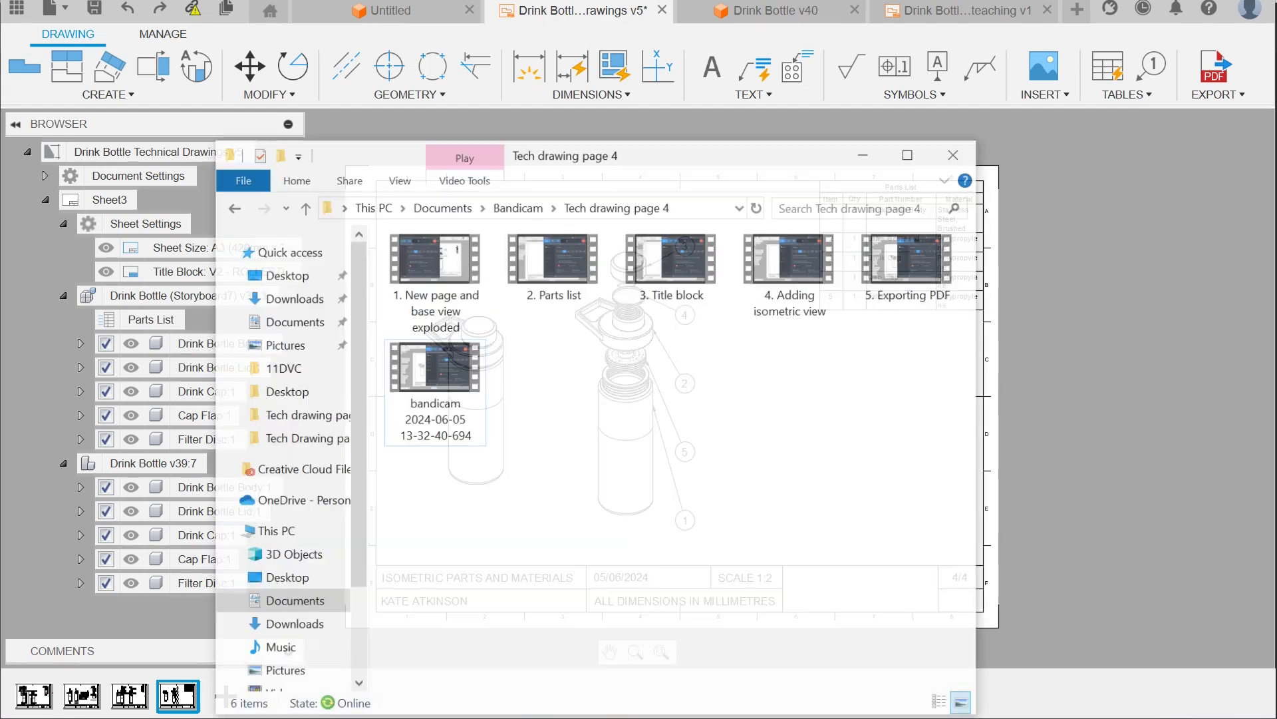
pyautogui.click(437, 188)
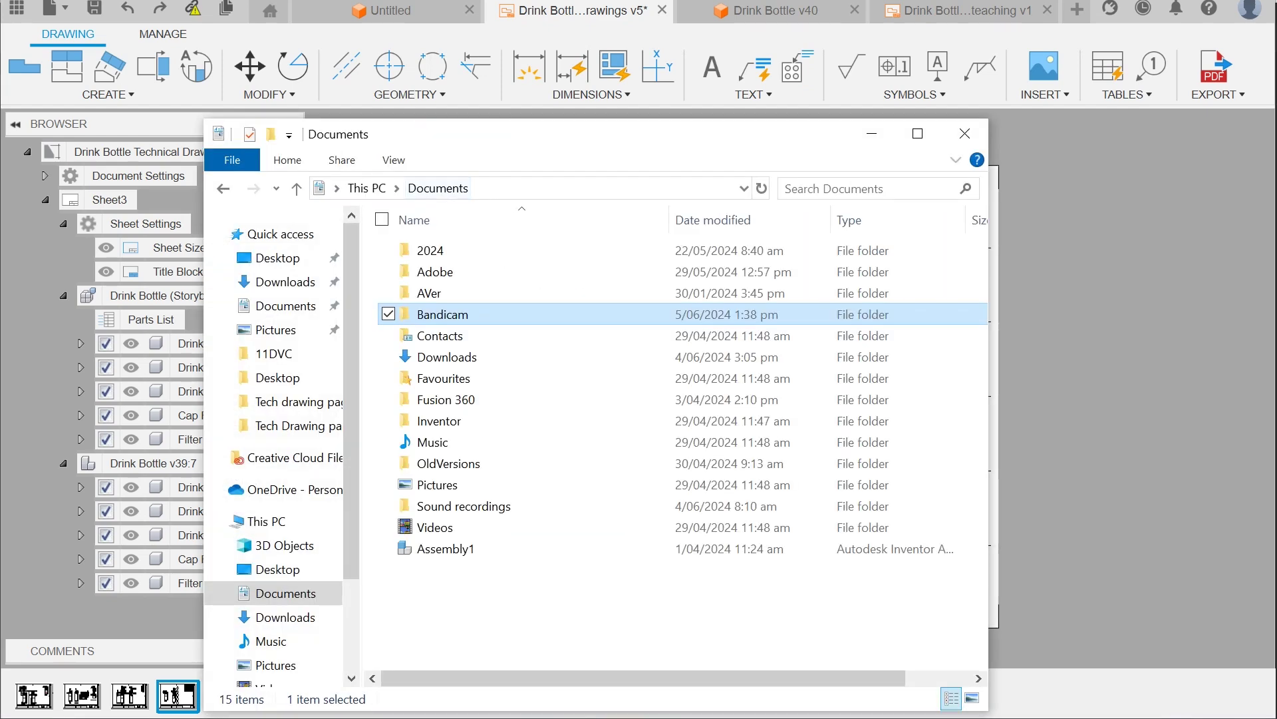
pyautogui.doubleClick(431, 250)
pyautogui.doubleClick(436, 293)
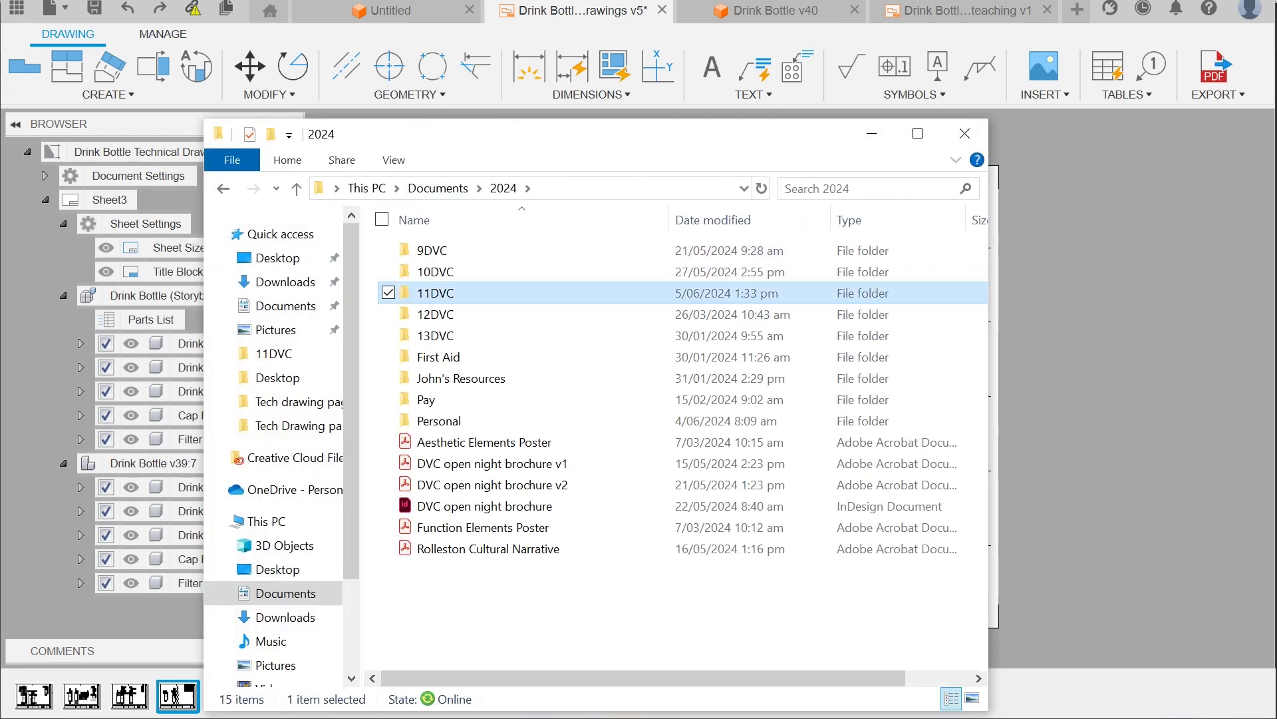
pyautogui.click(549, 439)
pyautogui.doubleClick(549, 439)
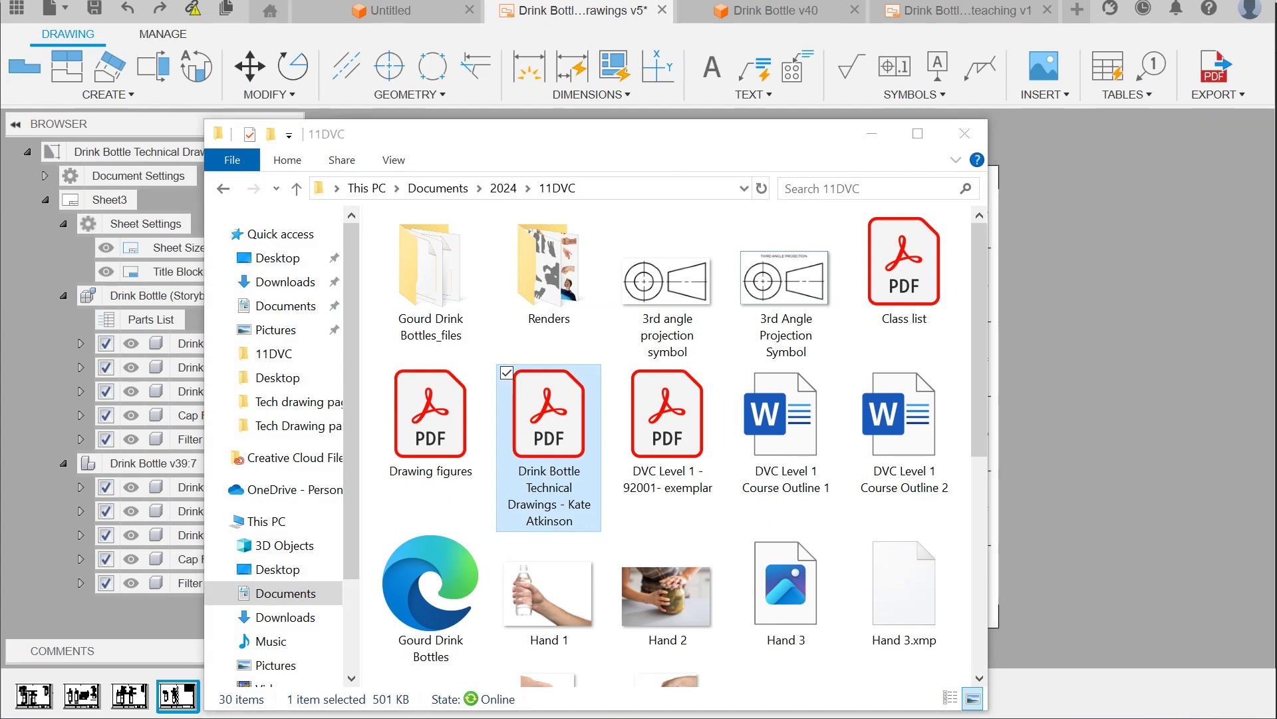
pyautogui.scroll(-3, 479, 377)
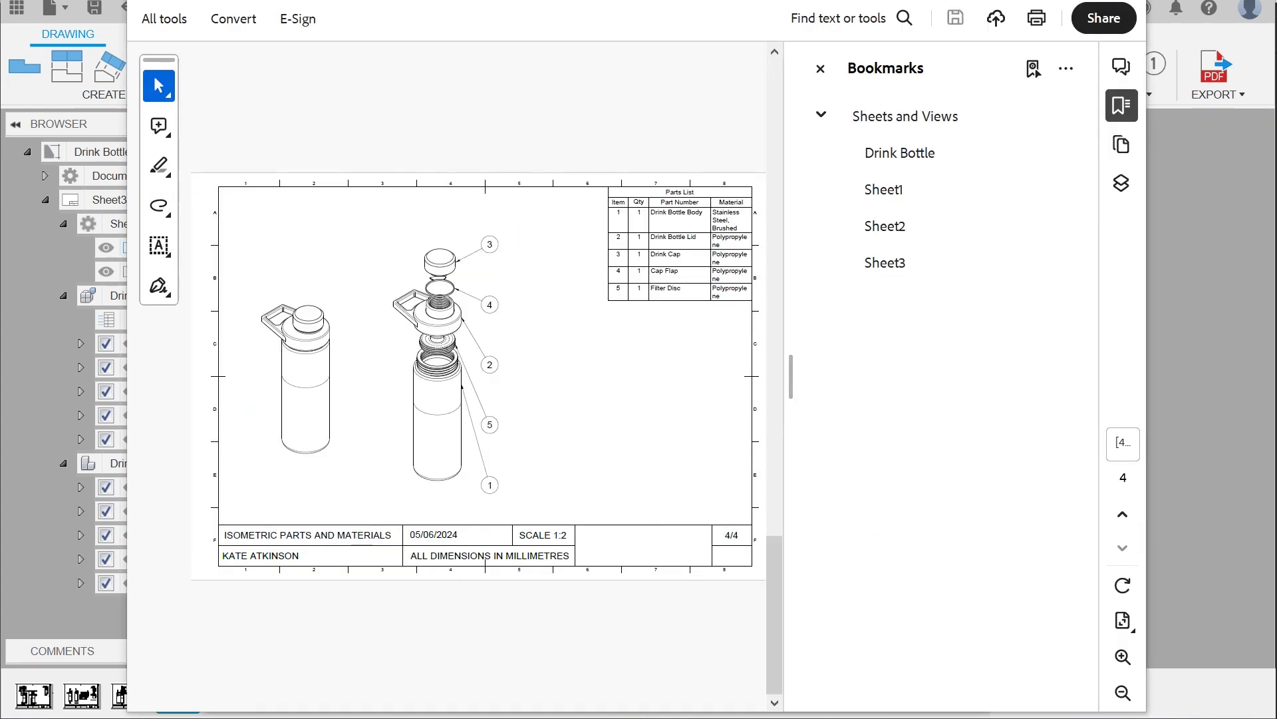
pyautogui.scroll(3, 479, 377)
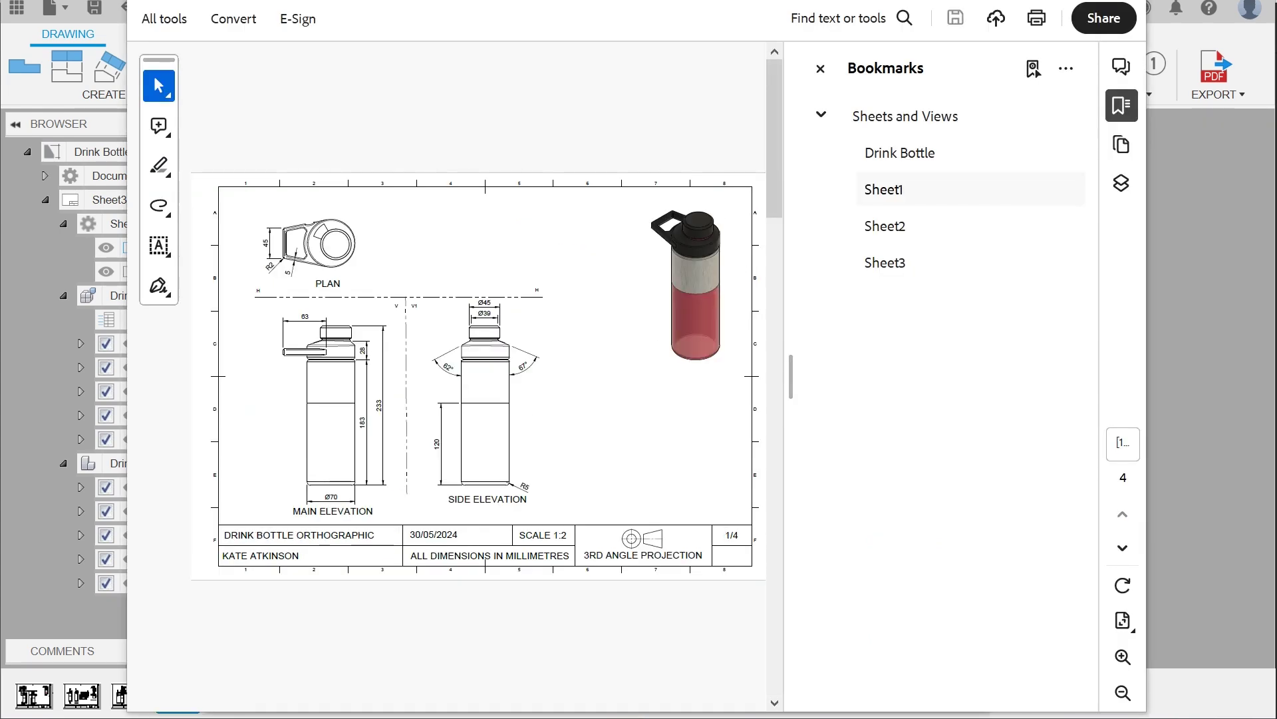